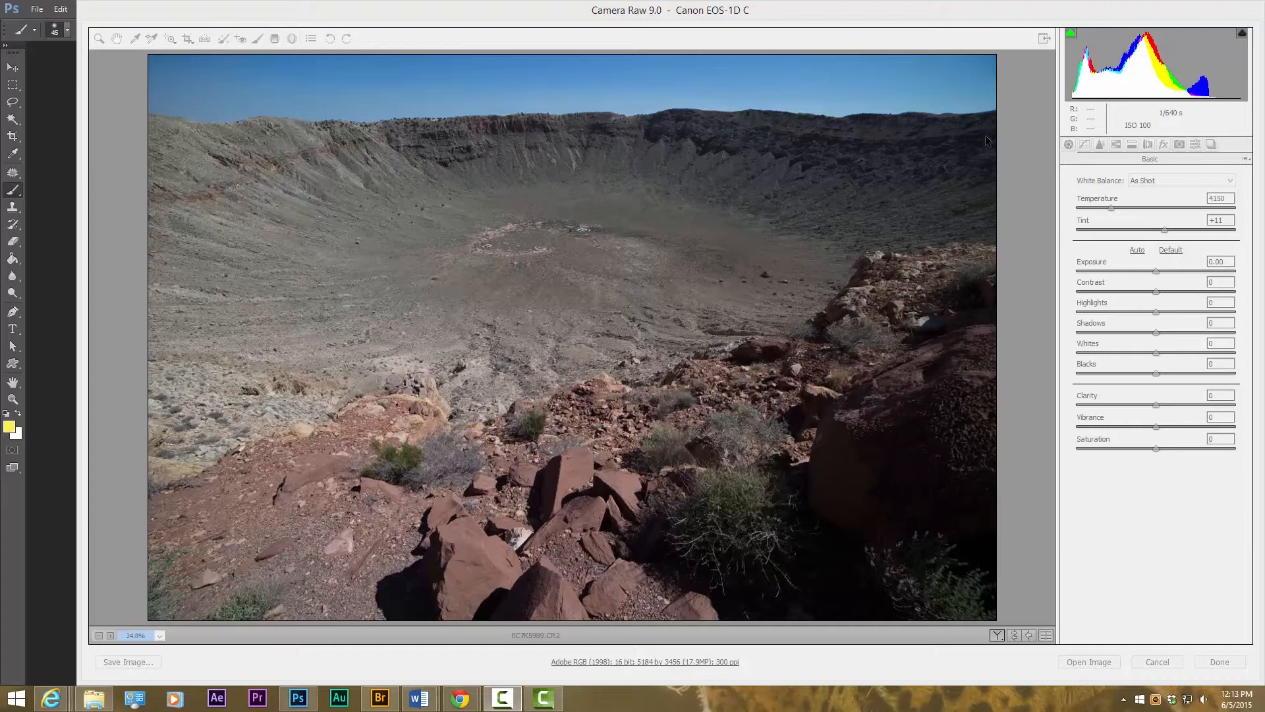
Adjust the raw photo's tones: Exposure +0.30, Contrast +25, Highlights -26, Shadows +17 and Blacks +37.
{"action": "left_click", "coordinate": [970, 9]}
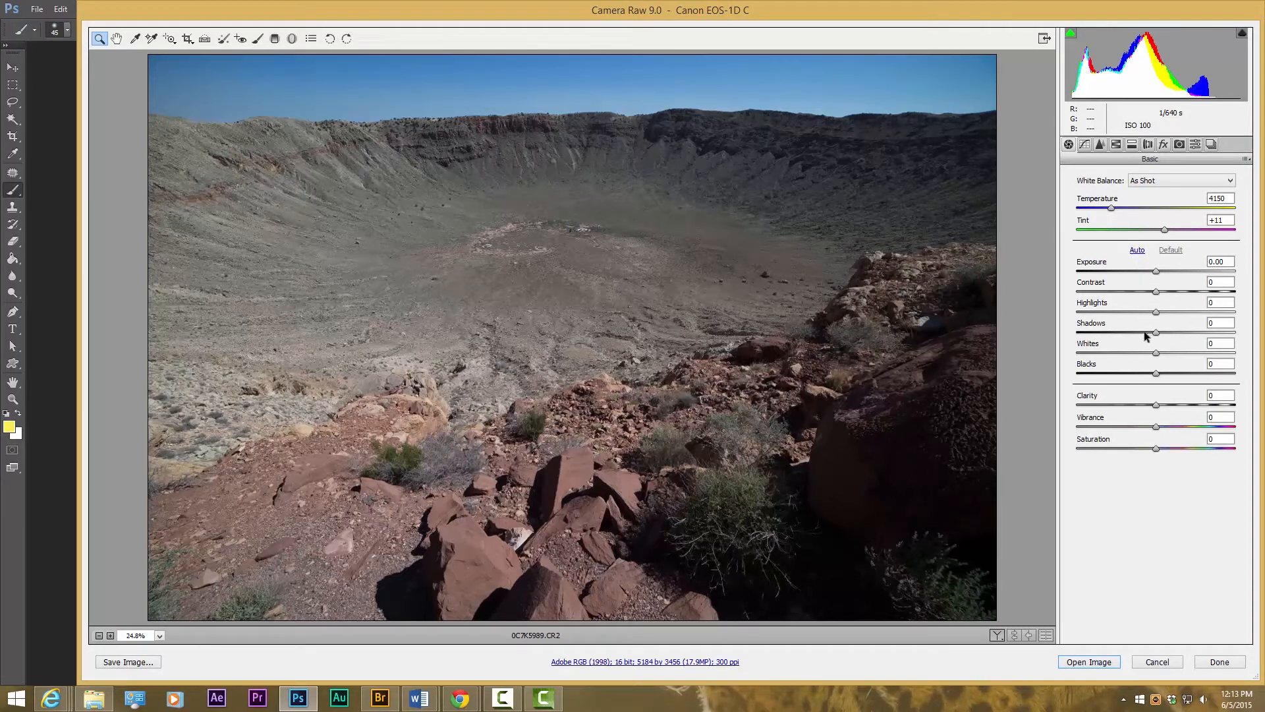
{"action": "left_click", "coordinate": [1158, 374]}
{"action": "left_click_drag", "start_coordinate": [1158, 374], "coordinate": [1190, 374]}
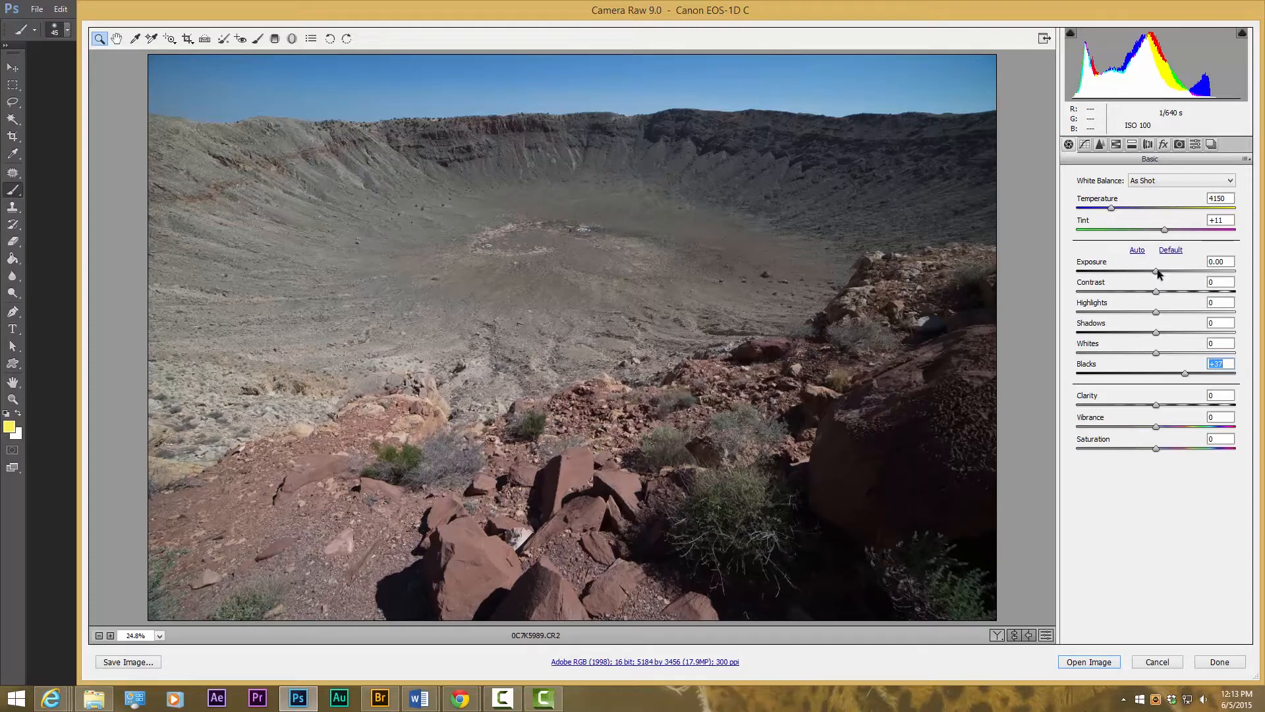
{"action": "left_click_drag", "start_coordinate": [1158, 271], "coordinate": [1169, 332]}
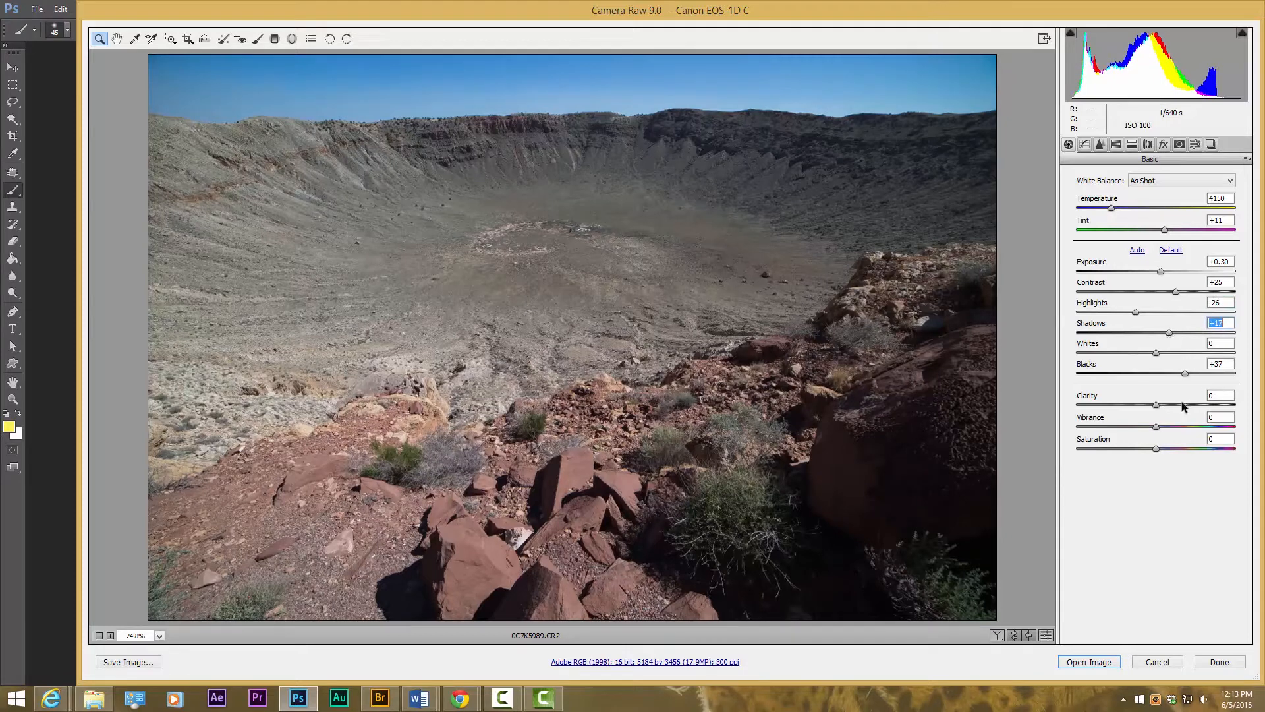
Set the photo's Clarity to +68, Vibrance to +26 and Saturation to +15.
{"action": "left_click_drag", "start_coordinate": [1158, 406], "coordinate": [1211, 406]}
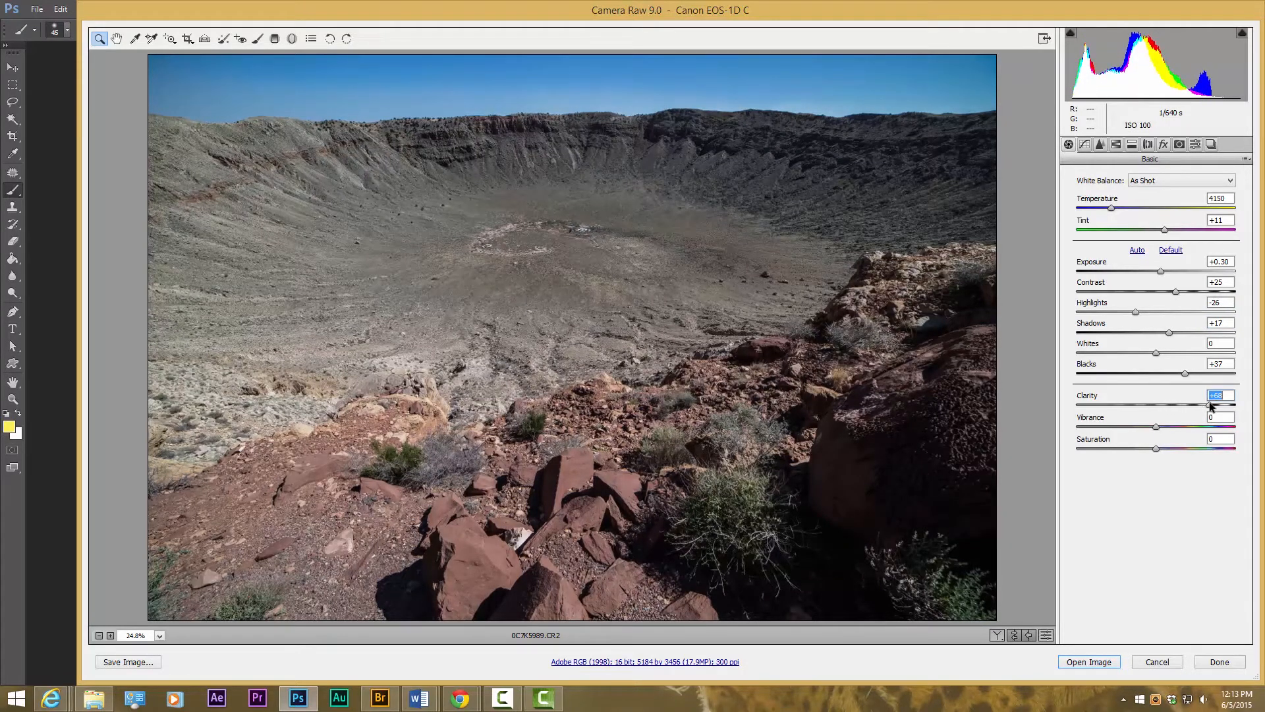
{"action": "left_click", "coordinate": [1176, 426]}
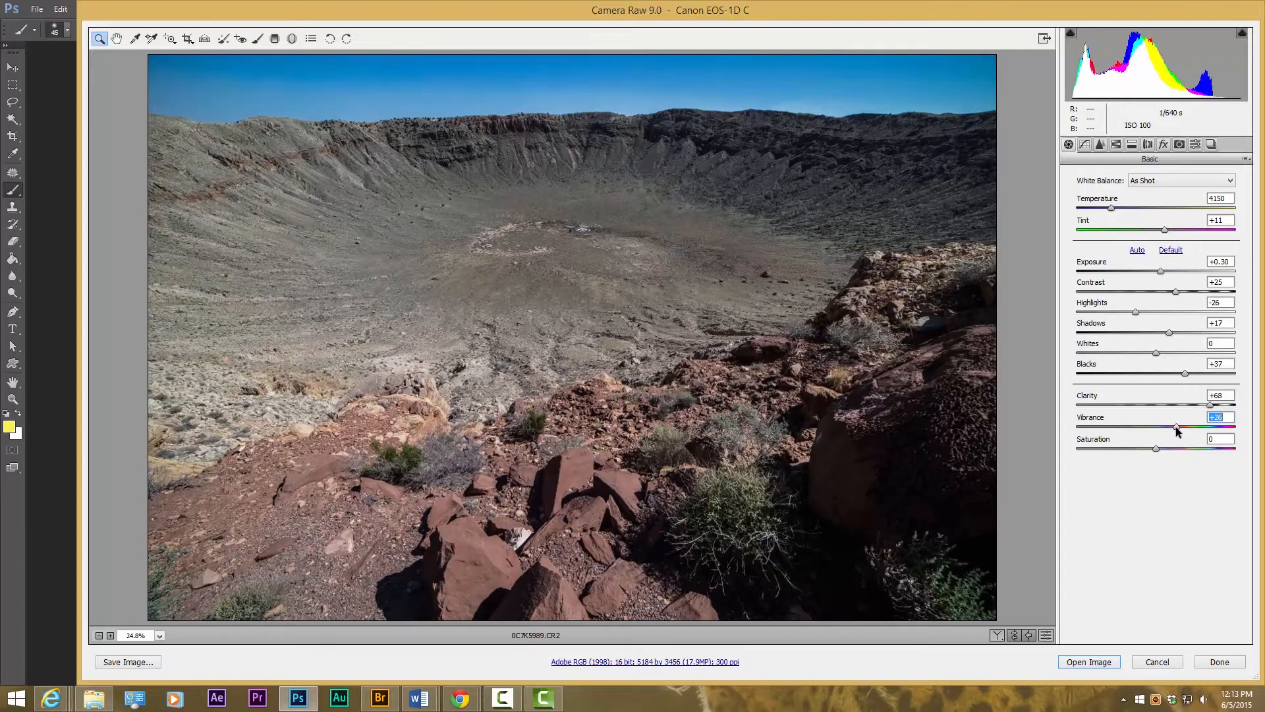
{"action": "left_click", "coordinate": [1168, 448]}
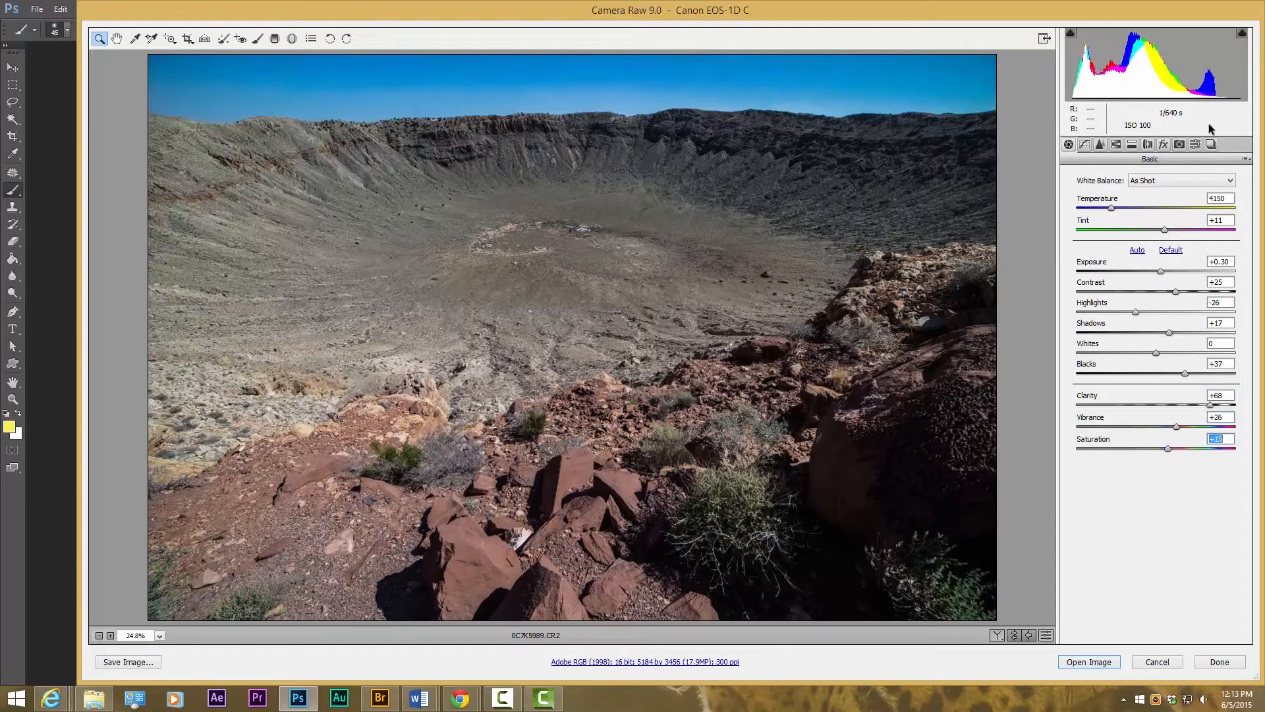
Remove chromatic aberration and defringe with Purple Amount 6, Green Amount 6 and a Purple Hue range of 25/70.
{"action": "left_click", "coordinate": [1147, 145]}
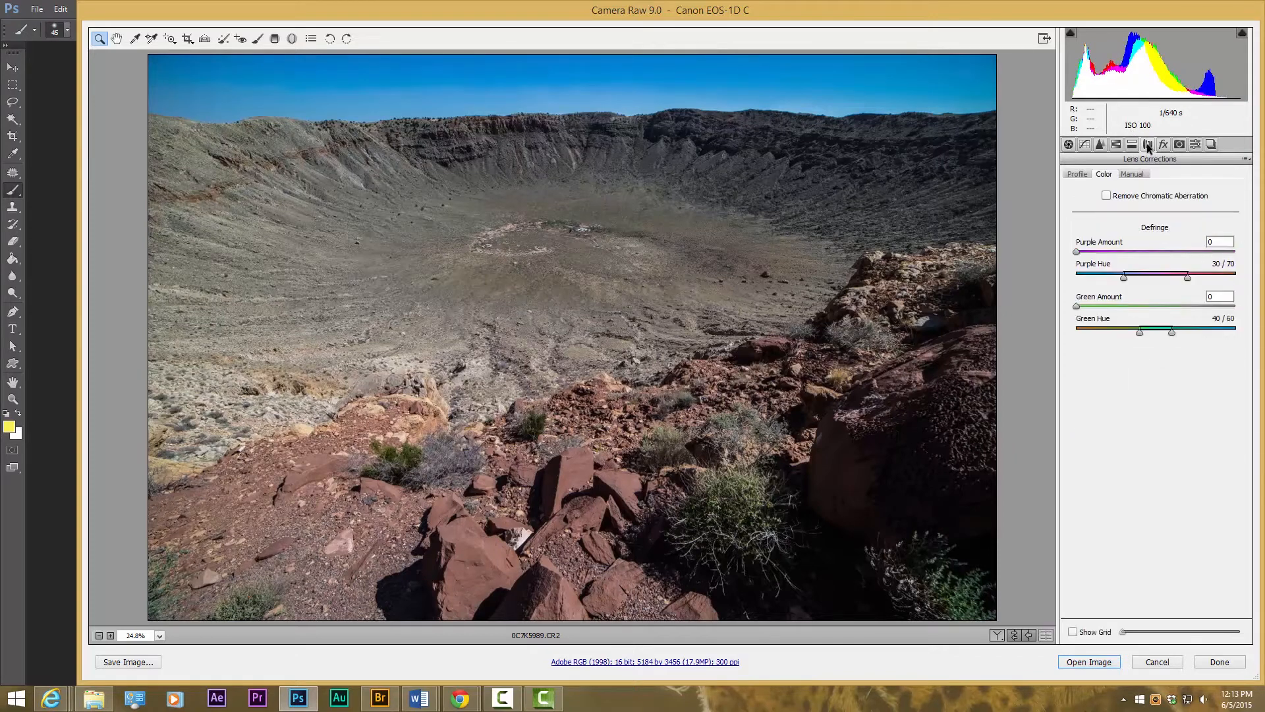
{"action": "left_click", "coordinate": [1107, 196]}
{"action": "left_click", "coordinate": [1124, 251]}
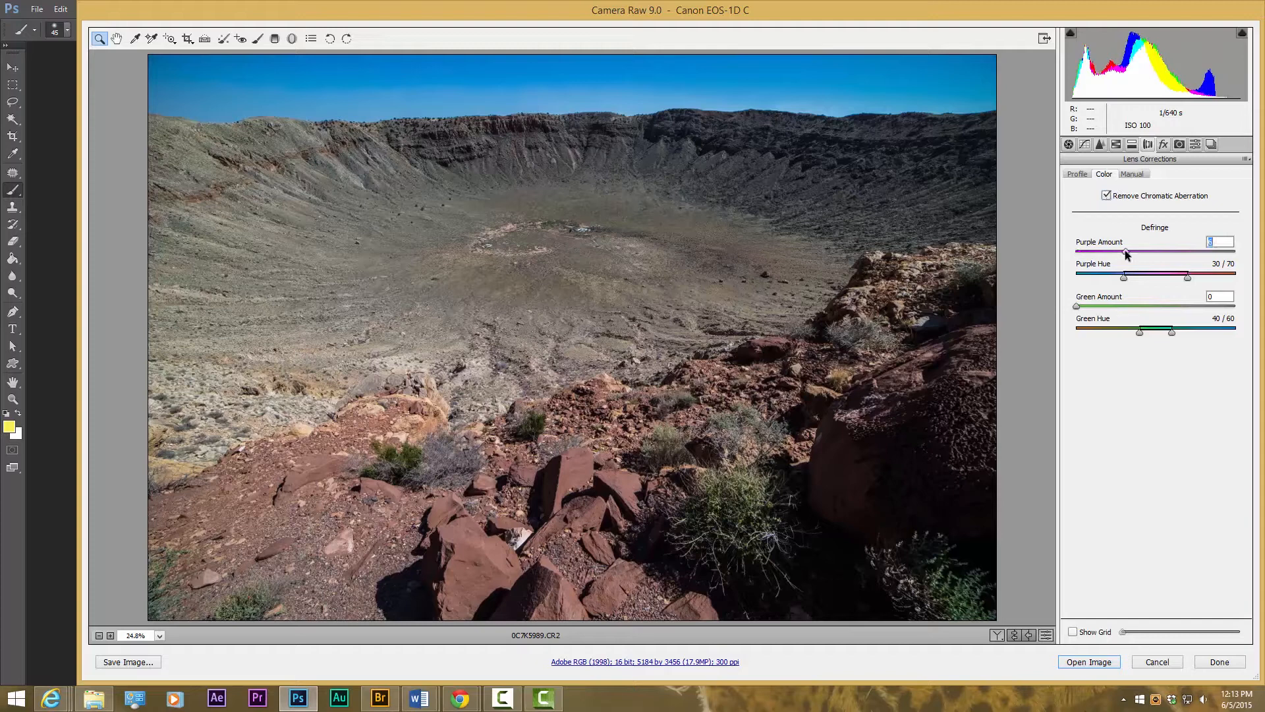
{"action": "left_click", "coordinate": [1123, 306]}
{"action": "left_click_drag", "start_coordinate": [1128, 280], "coordinate": [1116, 278]}
{"action": "left_click", "coordinate": [1070, 145]}
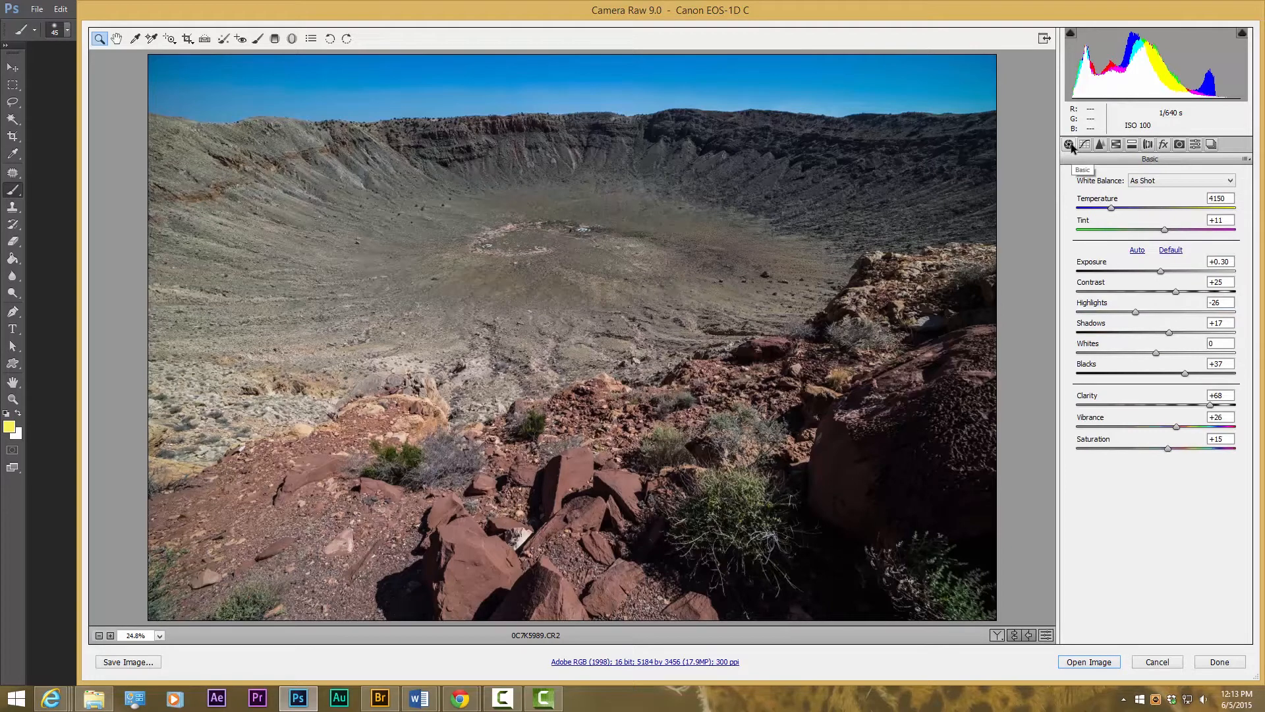
{"action": "left_click", "coordinate": [1148, 144]}
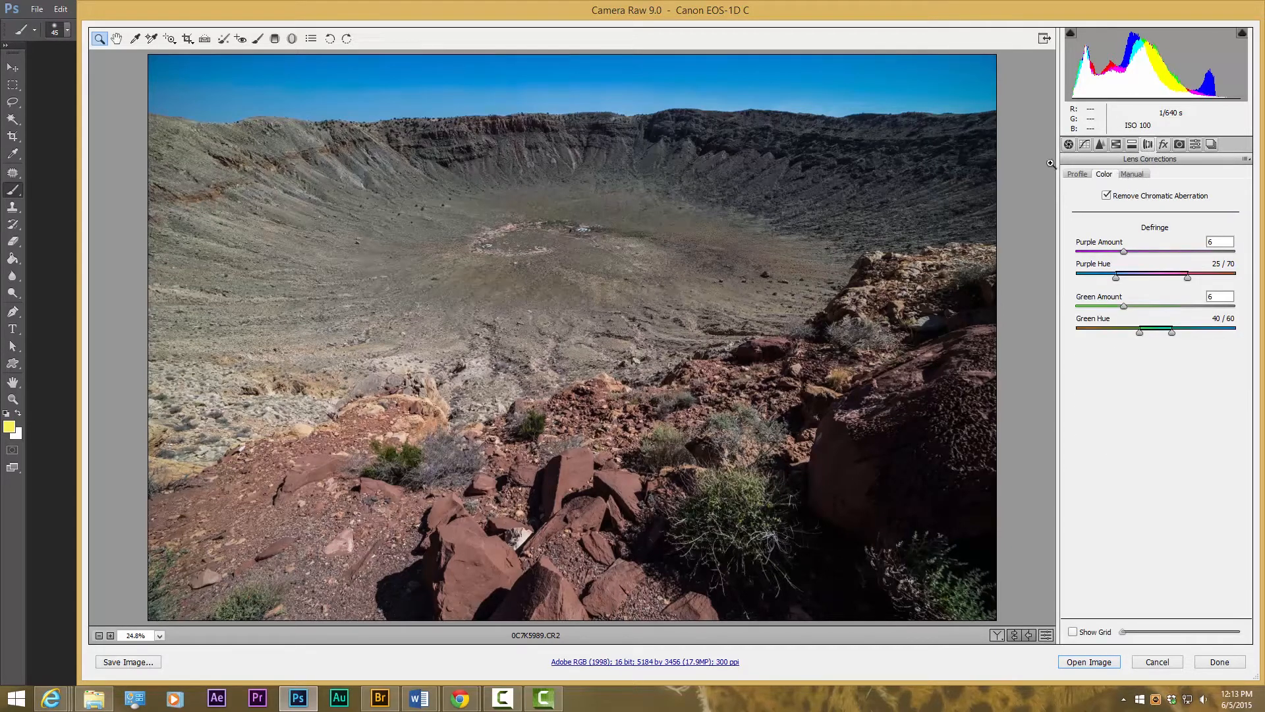
Enable lens profile corrections and choose Canon as the lens make.
{"action": "left_click", "coordinate": [1132, 175]}
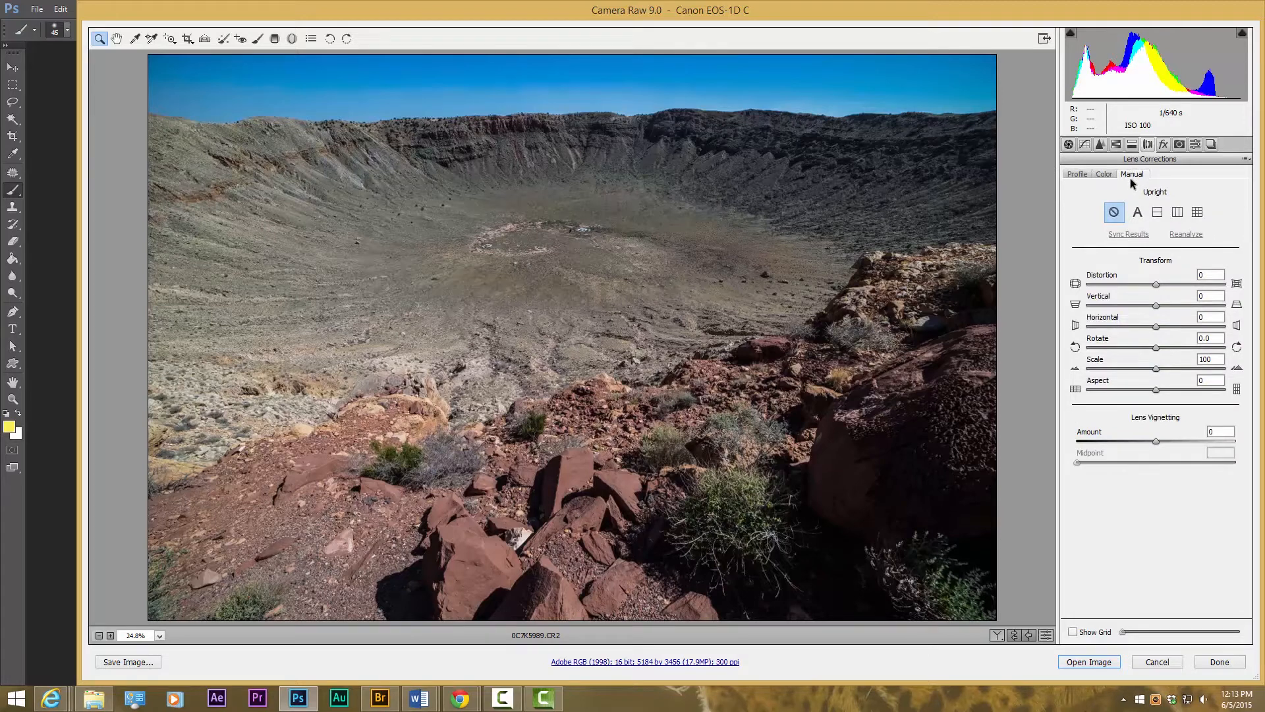
{"action": "left_click", "coordinate": [1078, 174]}
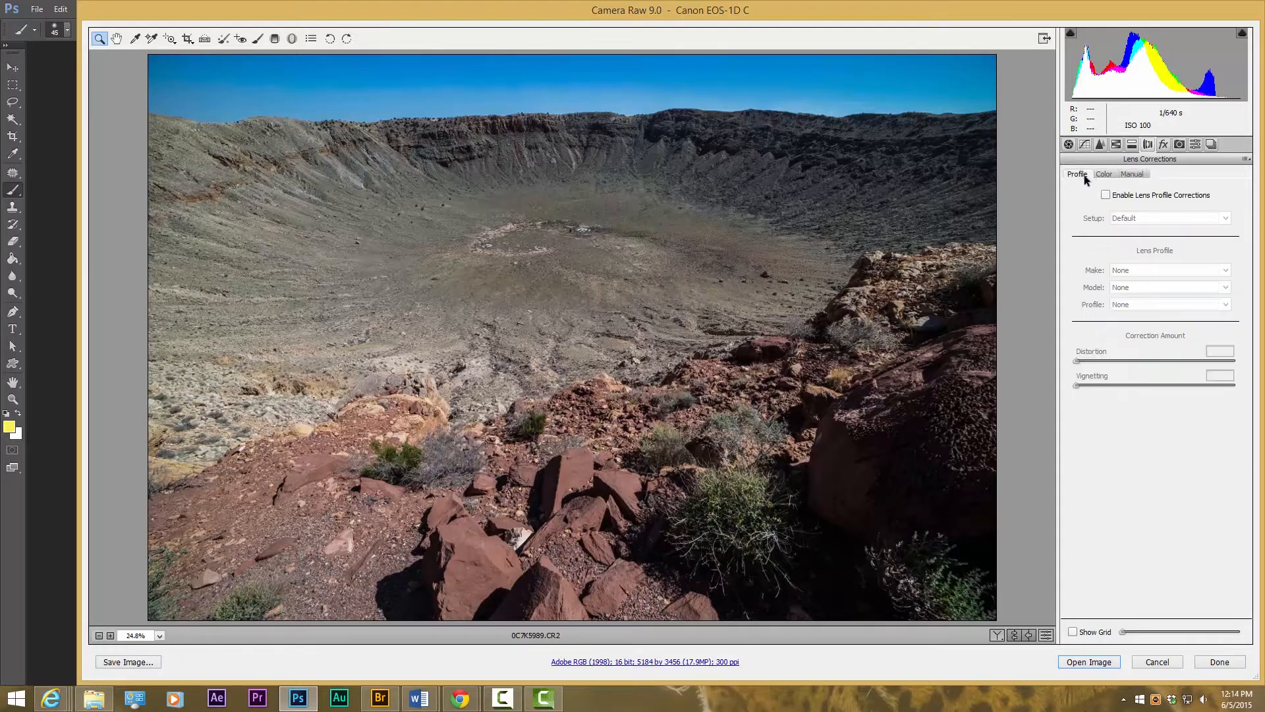
{"action": "left_click", "coordinate": [1106, 195]}
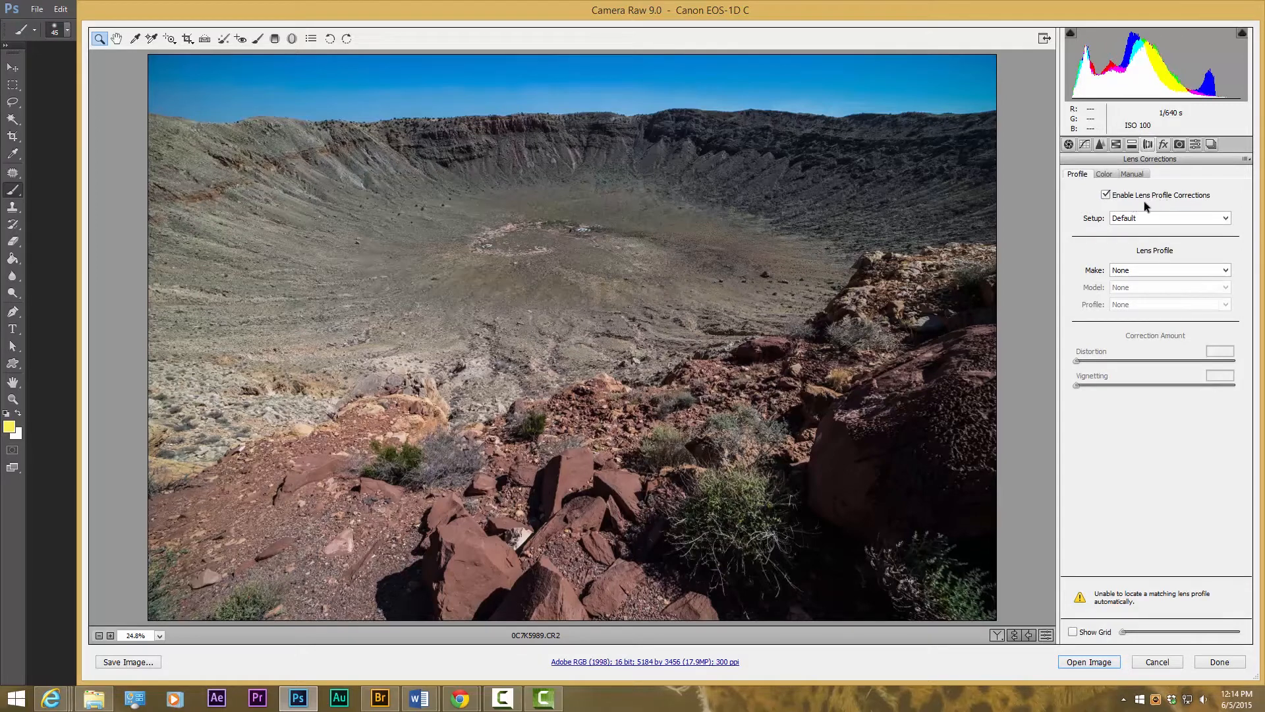
{"action": "left_click", "coordinate": [1171, 220]}
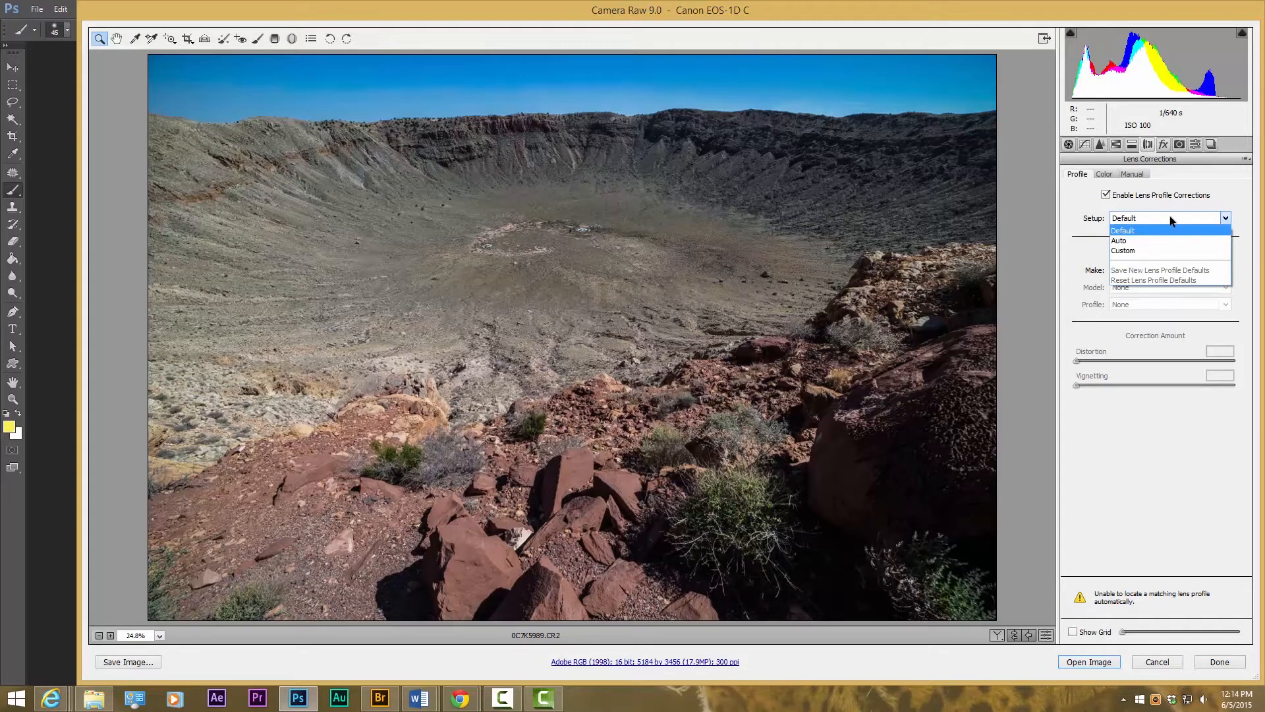
{"action": "left_click", "coordinate": [1169, 229]}
{"action": "left_click", "coordinate": [1156, 270]}
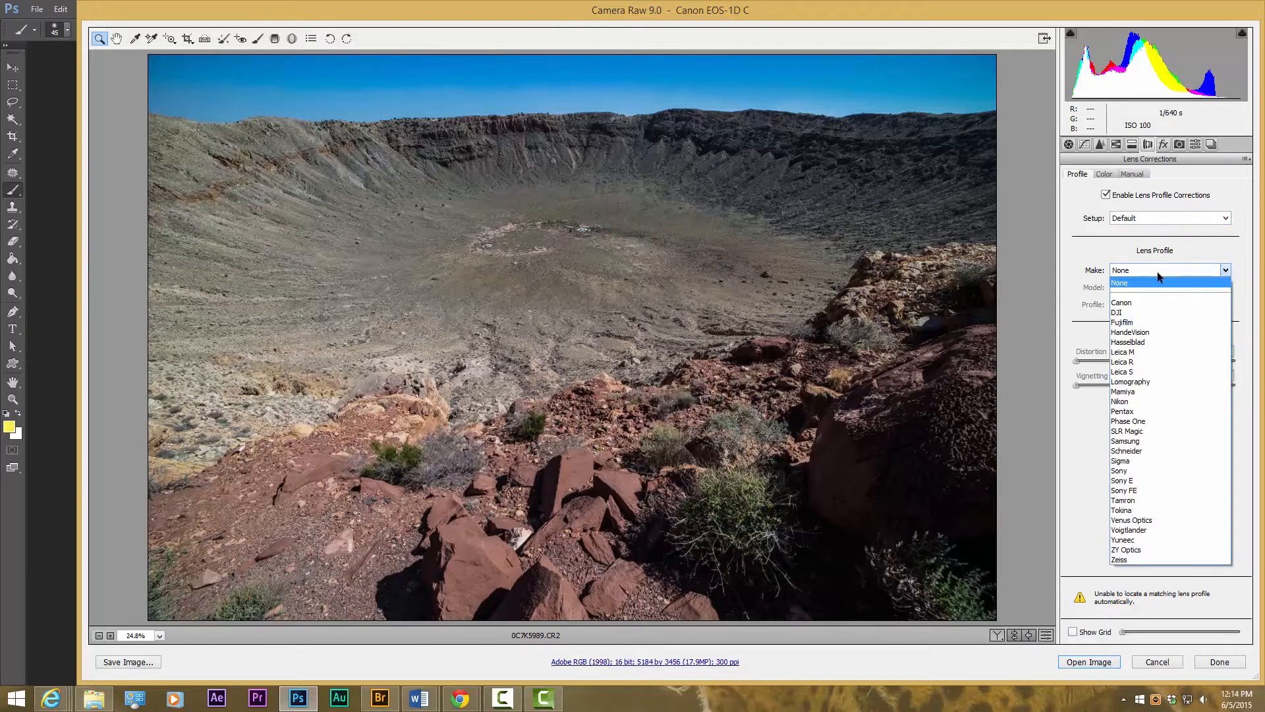
{"action": "left_click", "coordinate": [1144, 302]}
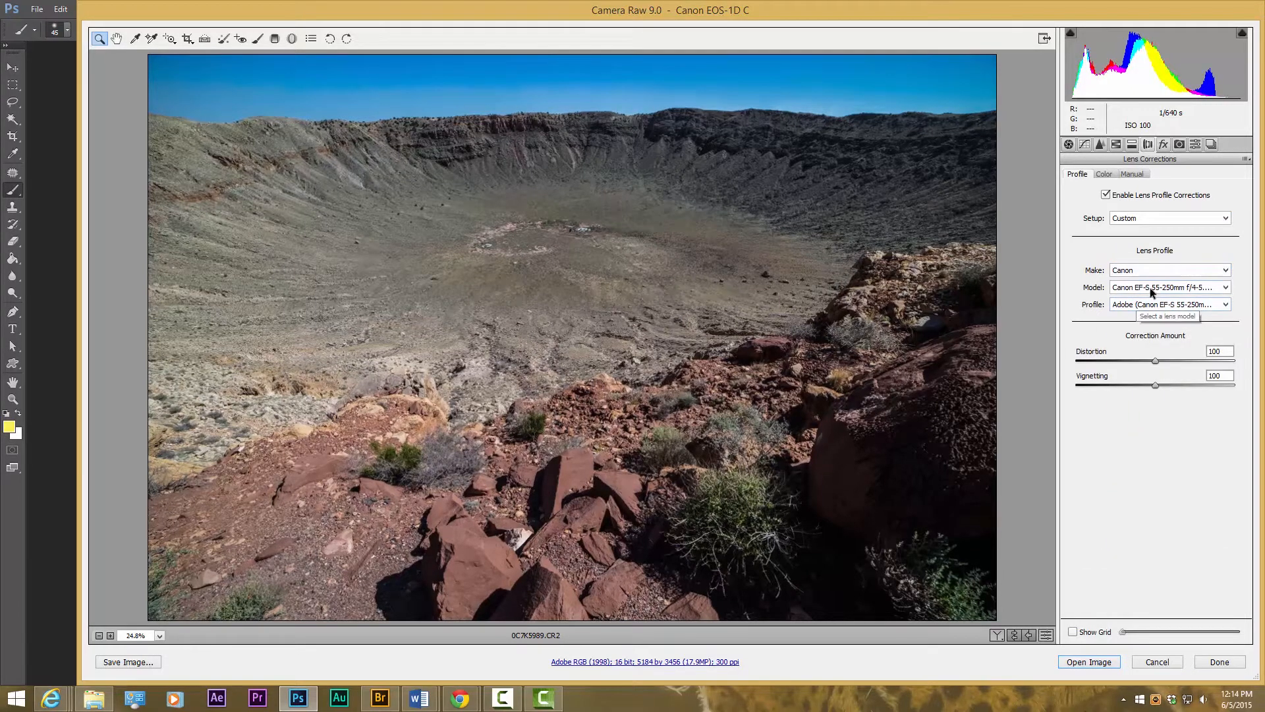
Choose the Canon EF 14mm f/2.8 L USM as the lens profile's model.
{"action": "left_click", "coordinate": [1152, 289]}
{"action": "scroll", "coordinate": [1174, 380], "scroll_direction": "up", "scroll_amount": 1}
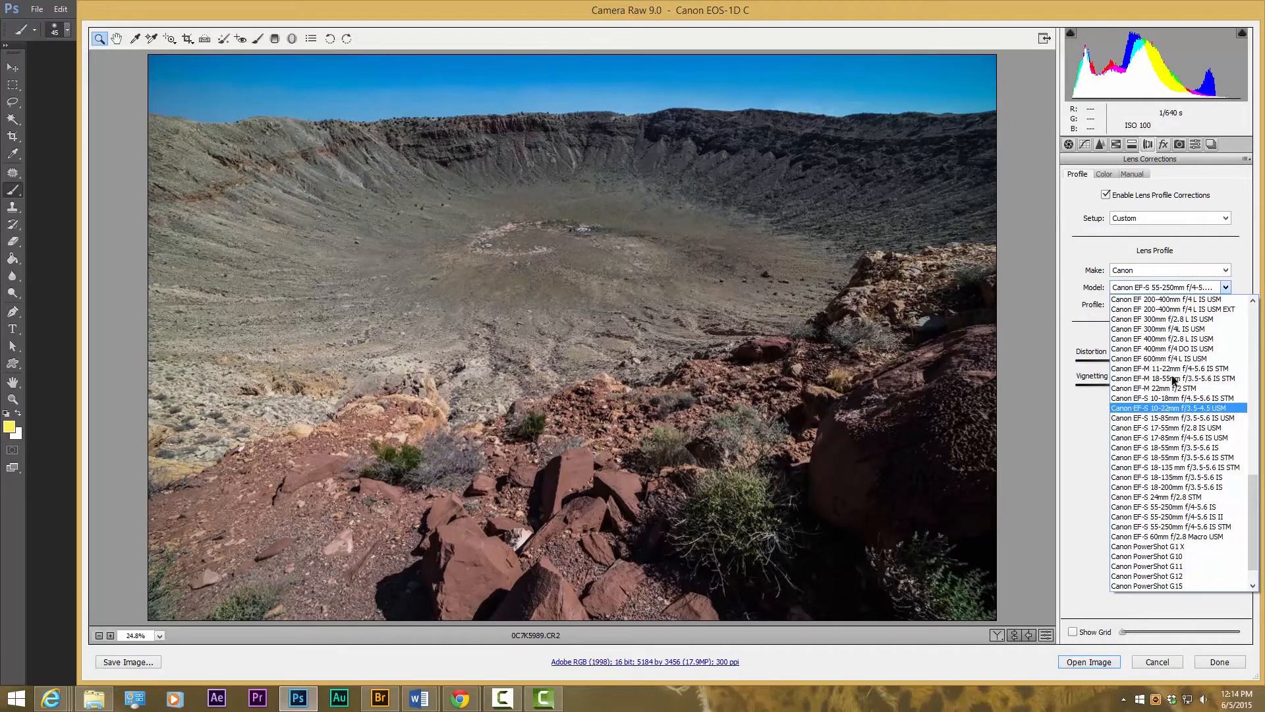
{"action": "scroll", "coordinate": [1173, 380], "scroll_direction": "up", "scroll_amount": 15}
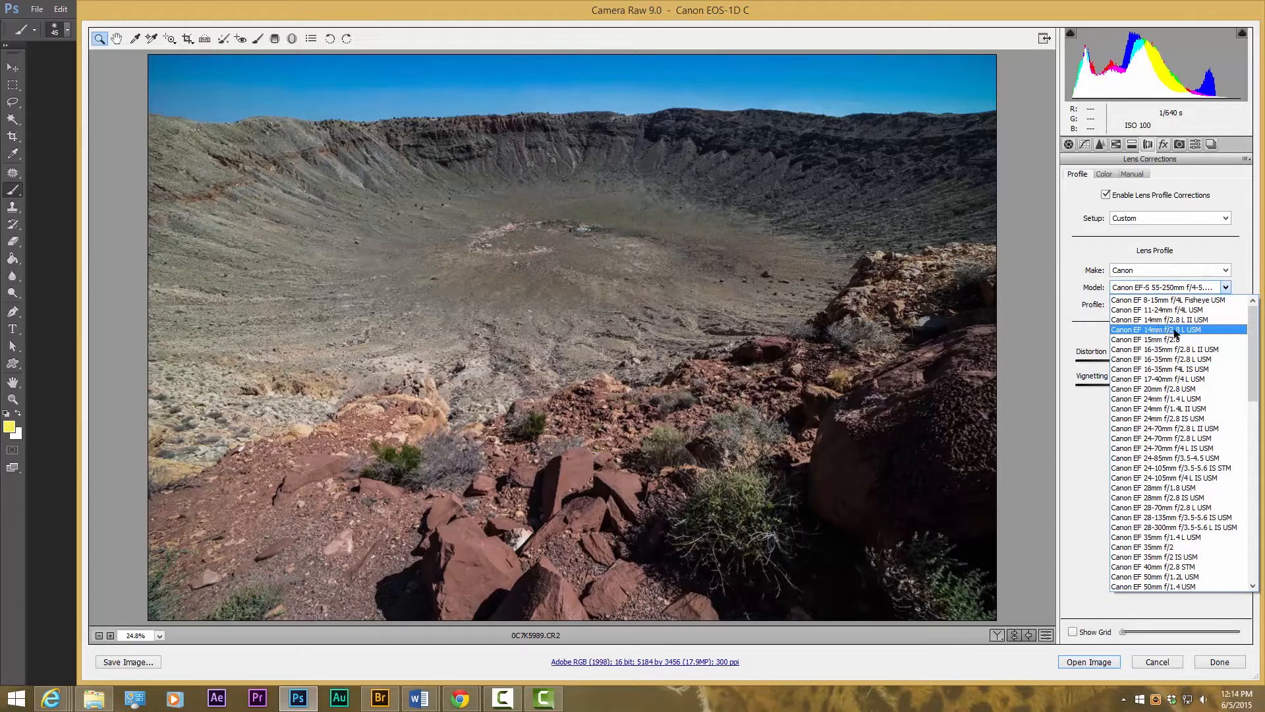
{"action": "left_click", "coordinate": [1179, 330]}
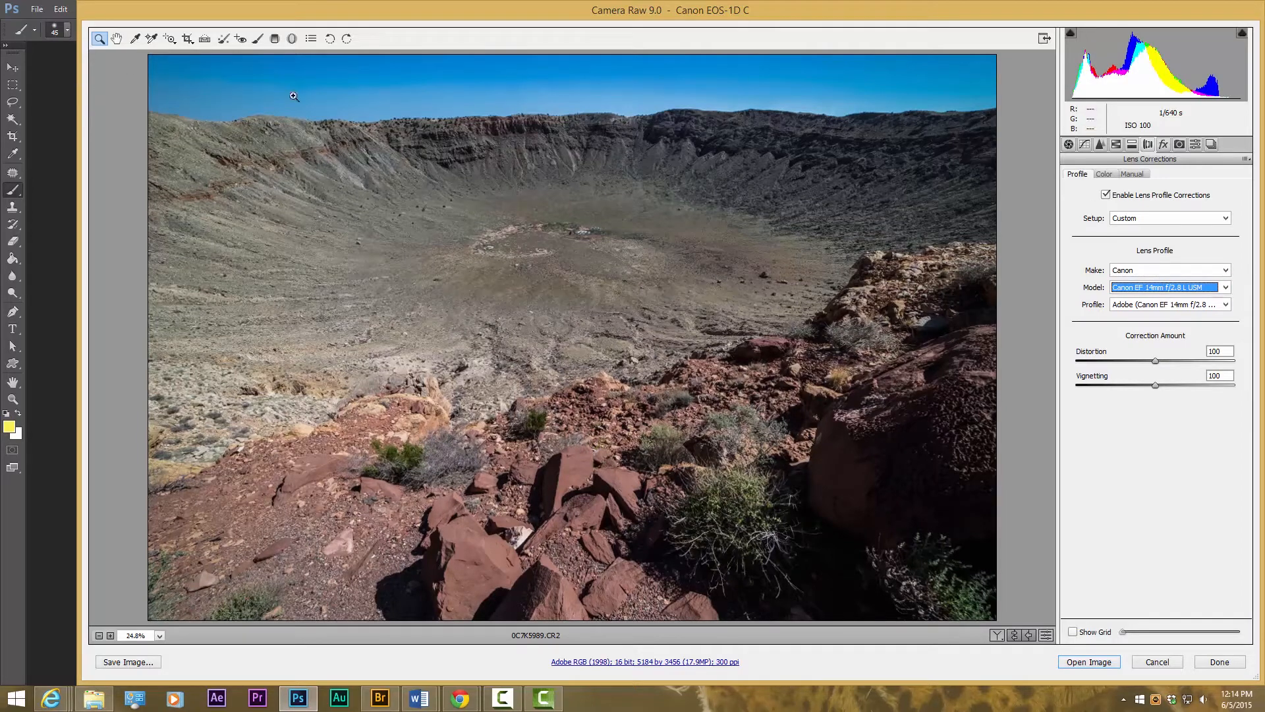
Set the manual lens vignetting amount to +23 and raise the basic Blacks to +41.
{"action": "left_click", "coordinate": [1132, 174]}
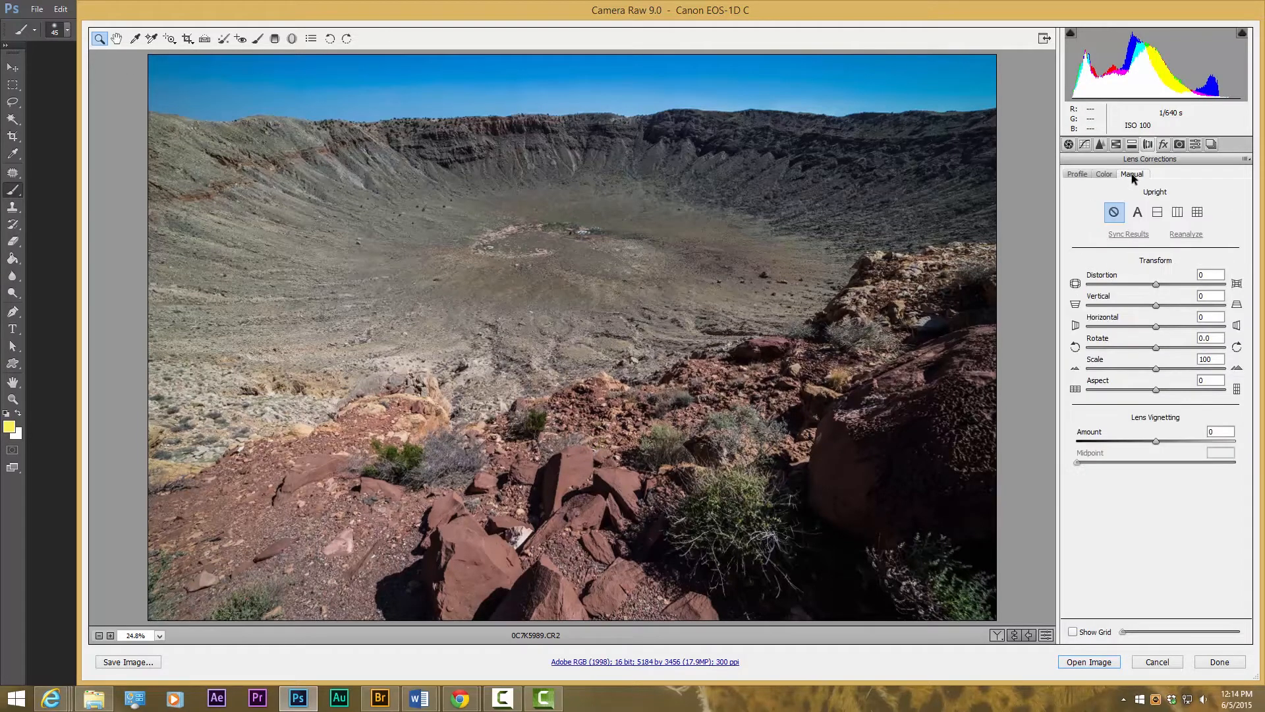
{"action": "left_click", "coordinate": [1157, 440]}
{"action": "left_click_drag", "start_coordinate": [1158, 442], "coordinate": [1175, 441]}
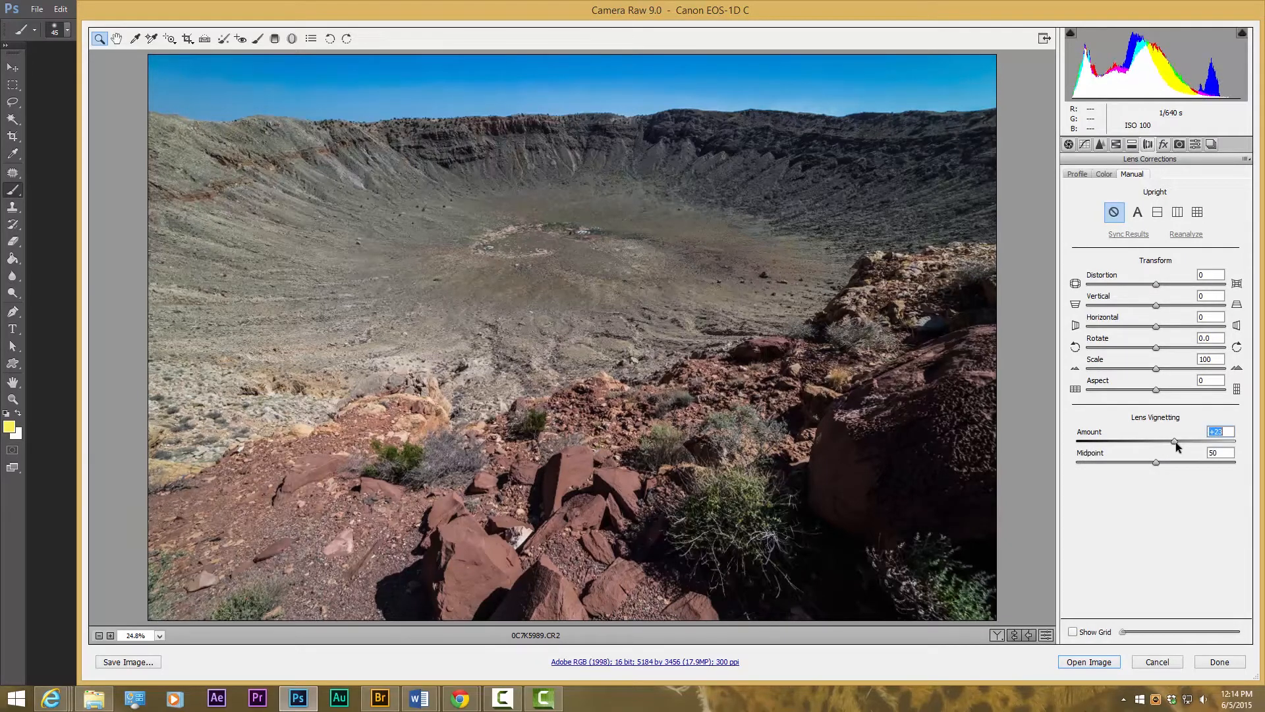
{"action": "left_click", "coordinate": [1069, 145]}
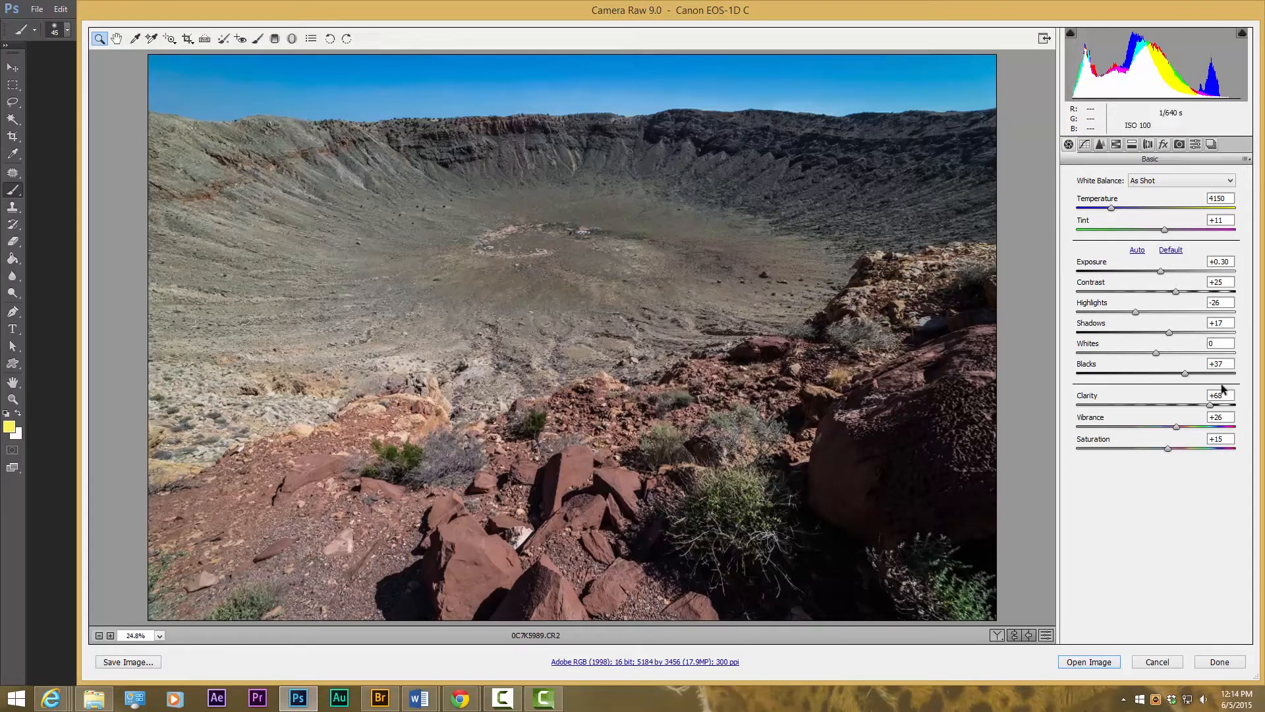
{"action": "left_click_drag", "start_coordinate": [1186, 374], "coordinate": [1191, 378]}
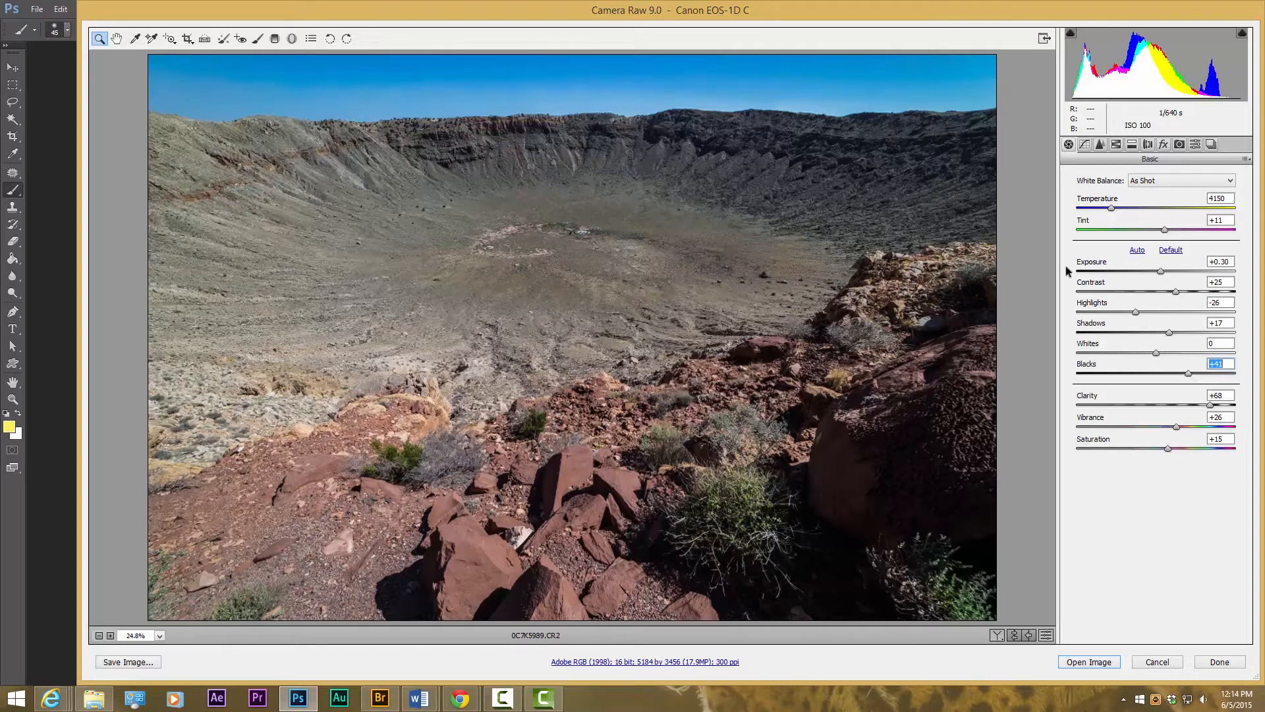
Adjust the Blues in the HSL settings: Hue 0, Saturation -8 and Luminance +15.
{"action": "left_click", "coordinate": [1115, 145]}
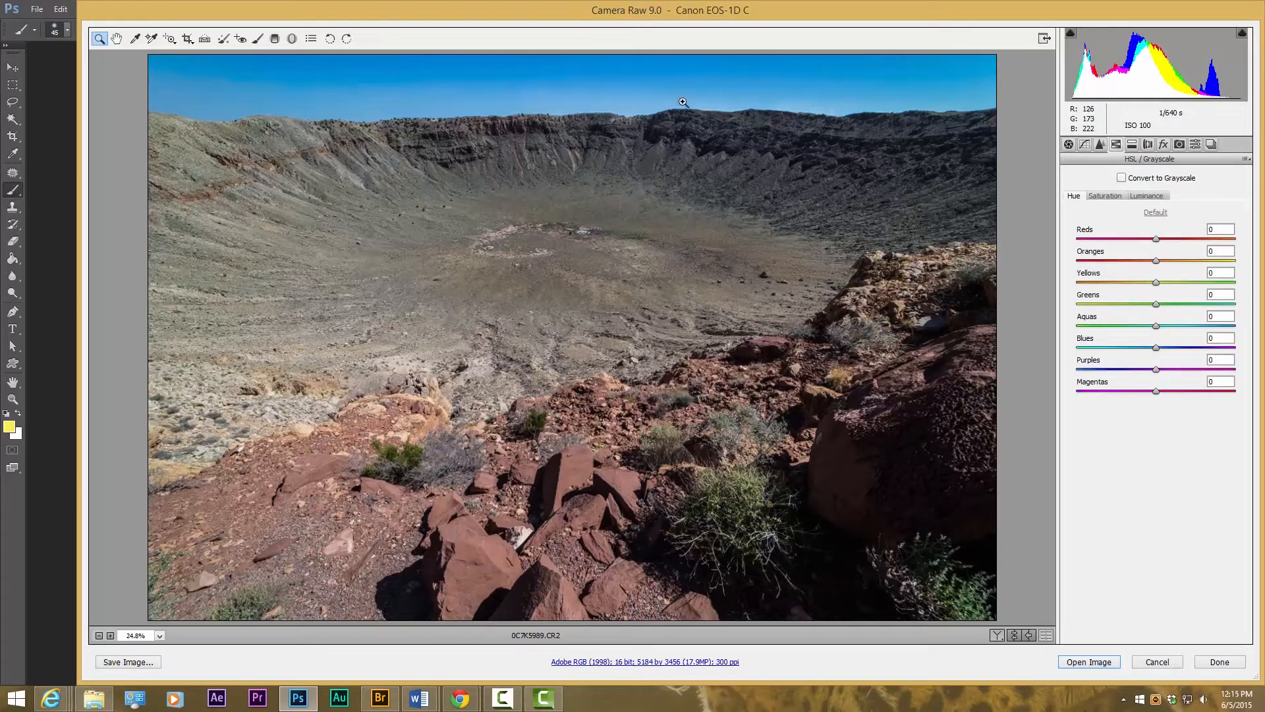
{"action": "left_click_drag", "start_coordinate": [1155, 347], "coordinate": [1157, 350]}
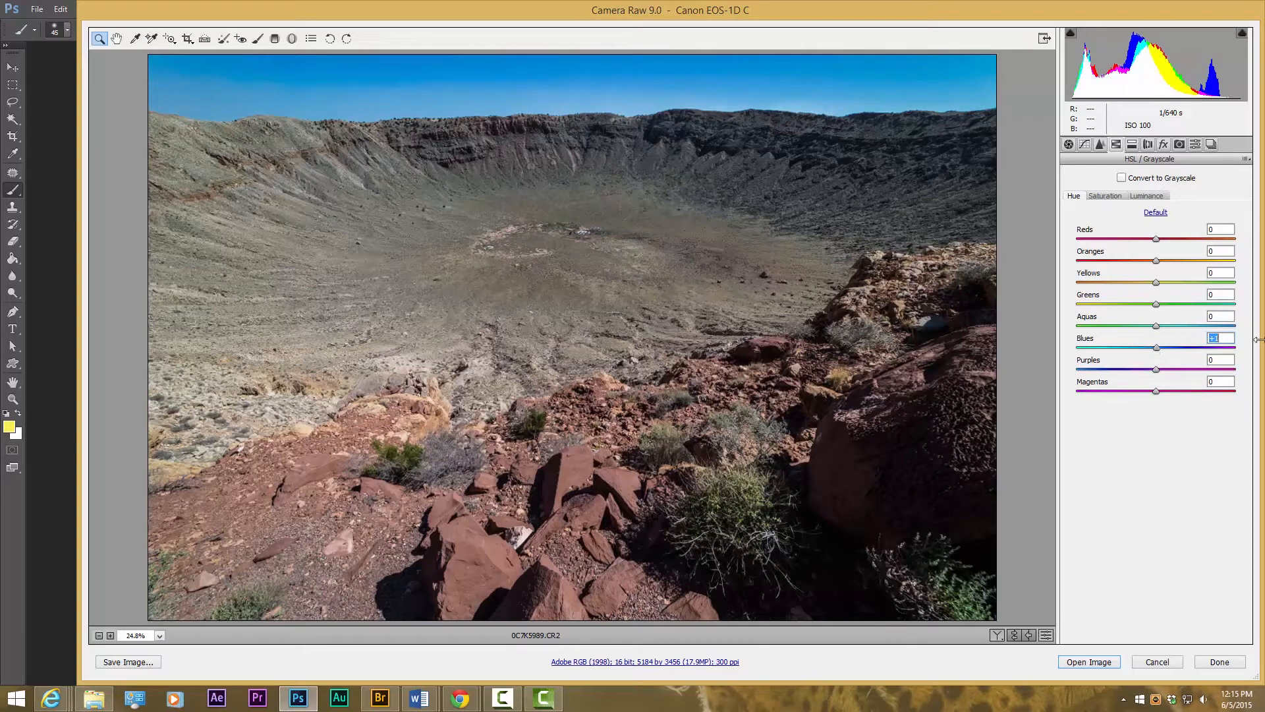
{"action": "type", "text": "0"}
{"action": "left_click", "coordinate": [1105, 197]}
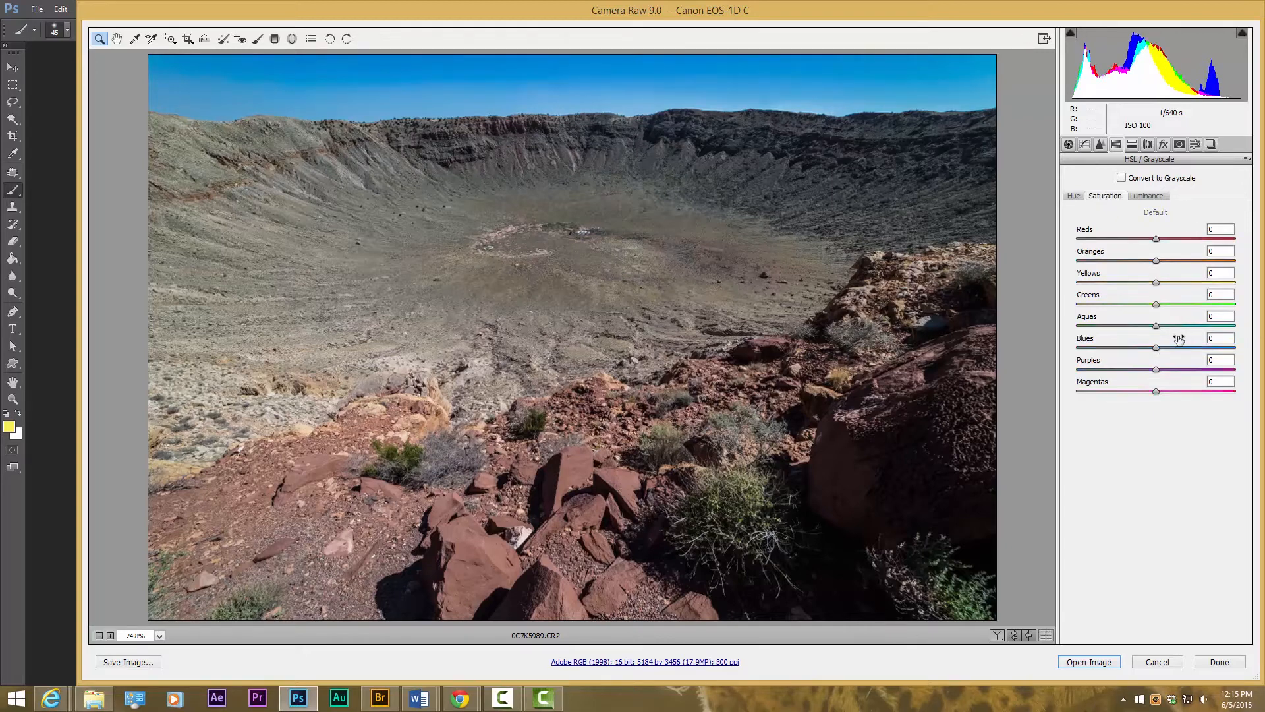
{"action": "left_click_drag", "start_coordinate": [1156, 349], "coordinate": [1152, 352]}
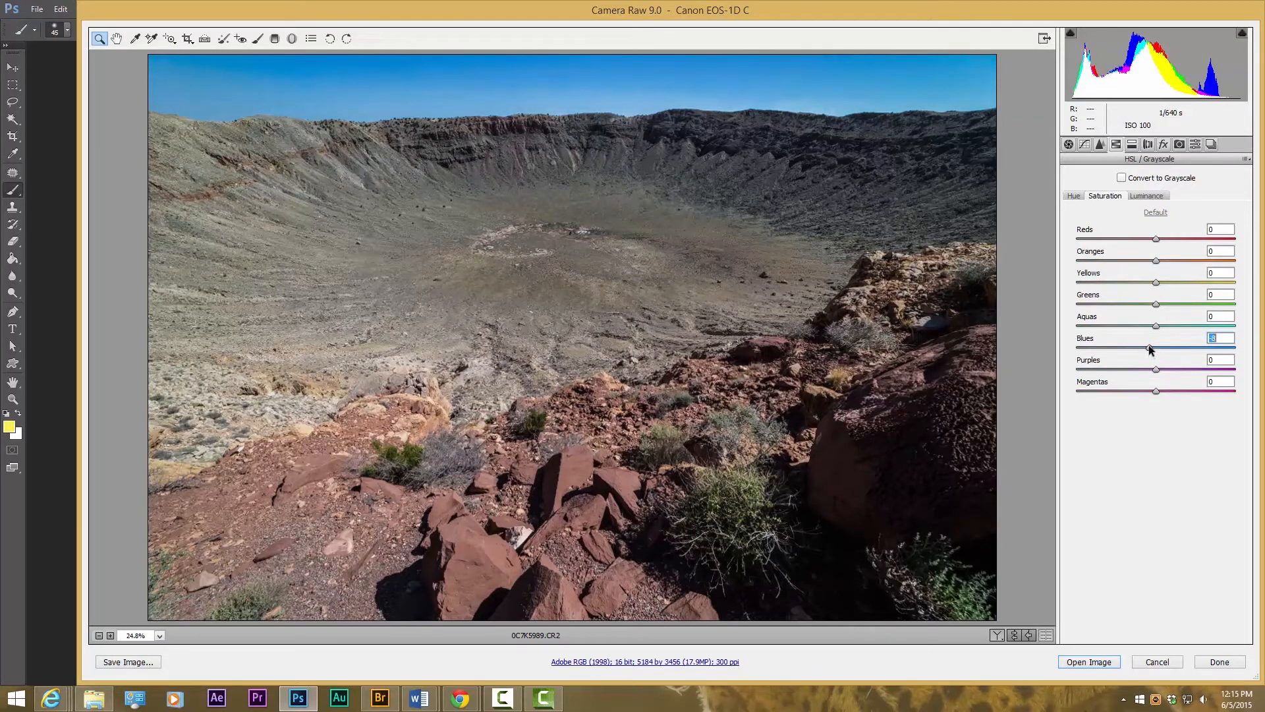
{"action": "left_click", "coordinate": [1147, 196]}
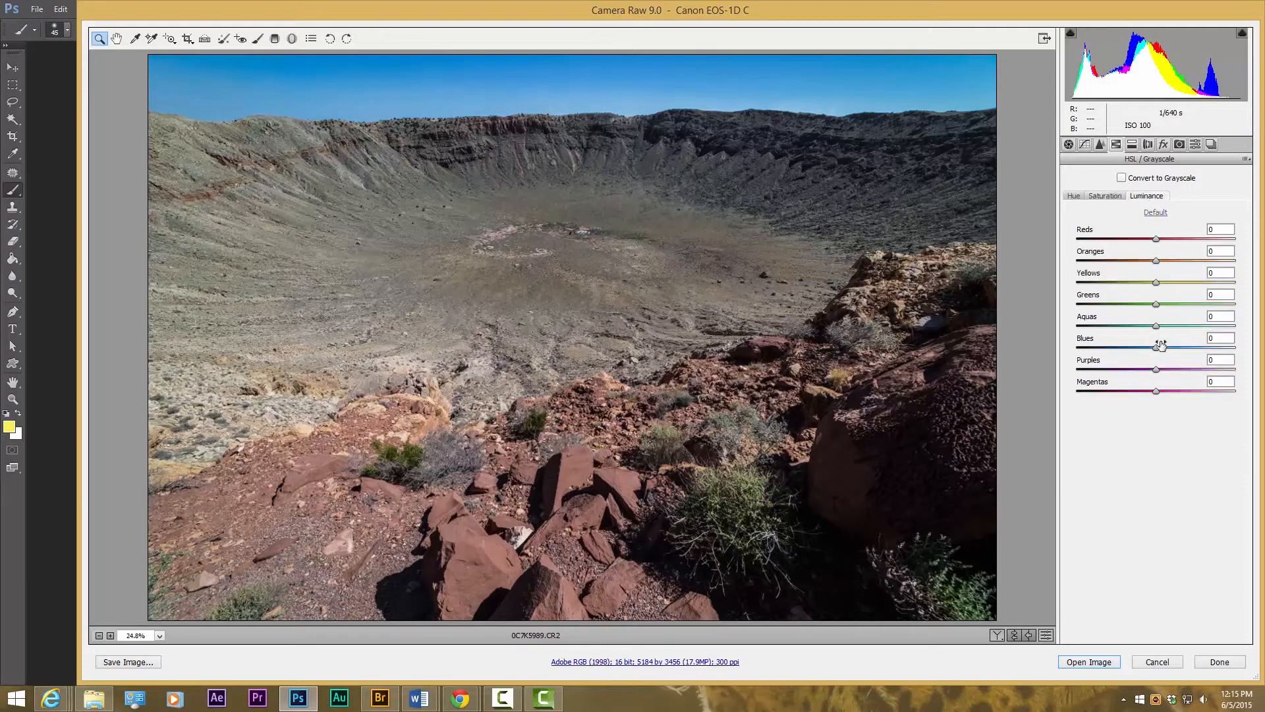
{"action": "left_click_drag", "start_coordinate": [1157, 348], "coordinate": [1162, 350]}
{"action": "left_click_drag", "start_coordinate": [1167, 352], "coordinate": [1170, 350]}
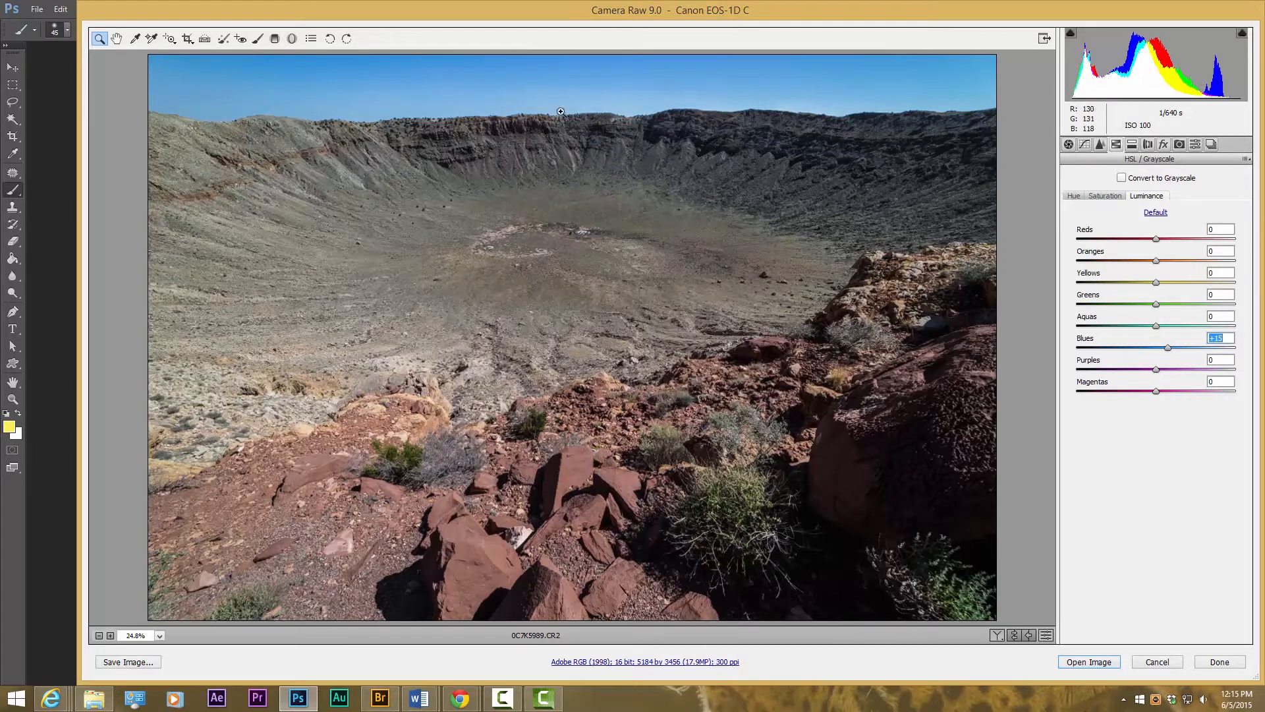
Warm the white balance by setting the Temperature to 4500.
{"action": "left_click", "coordinate": [1069, 145]}
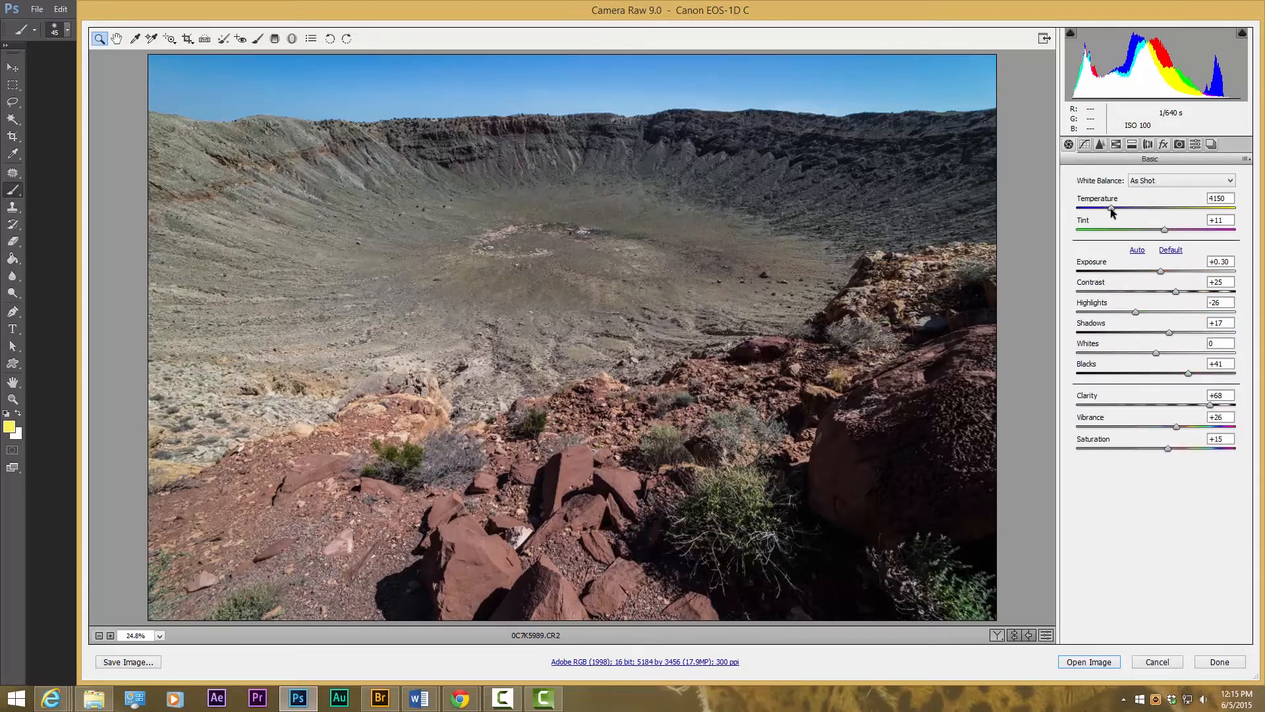
{"action": "left_click_drag", "start_coordinate": [1109, 208], "coordinate": [1113, 208]}
{"action": "key", "text": "Up"}
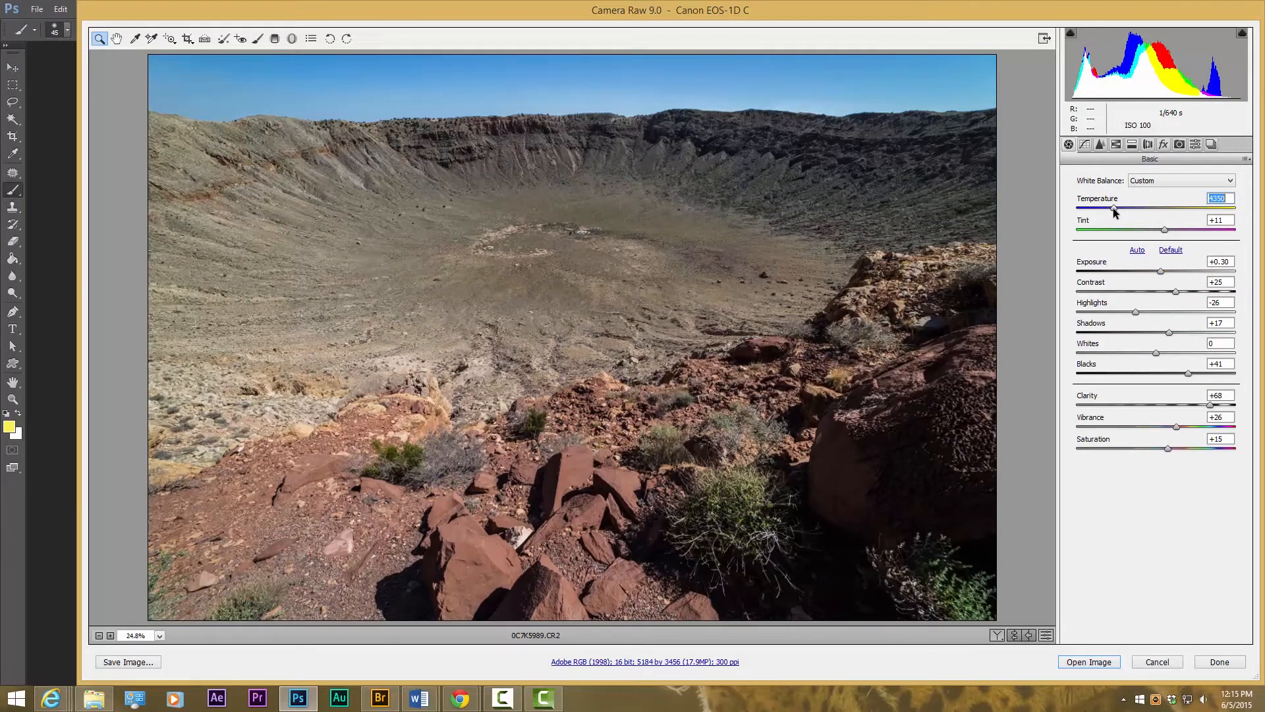
{"action": "key", "text": "Up"}
{"action": "left_click_drag", "start_coordinate": [1115, 208], "coordinate": [1117, 207]}
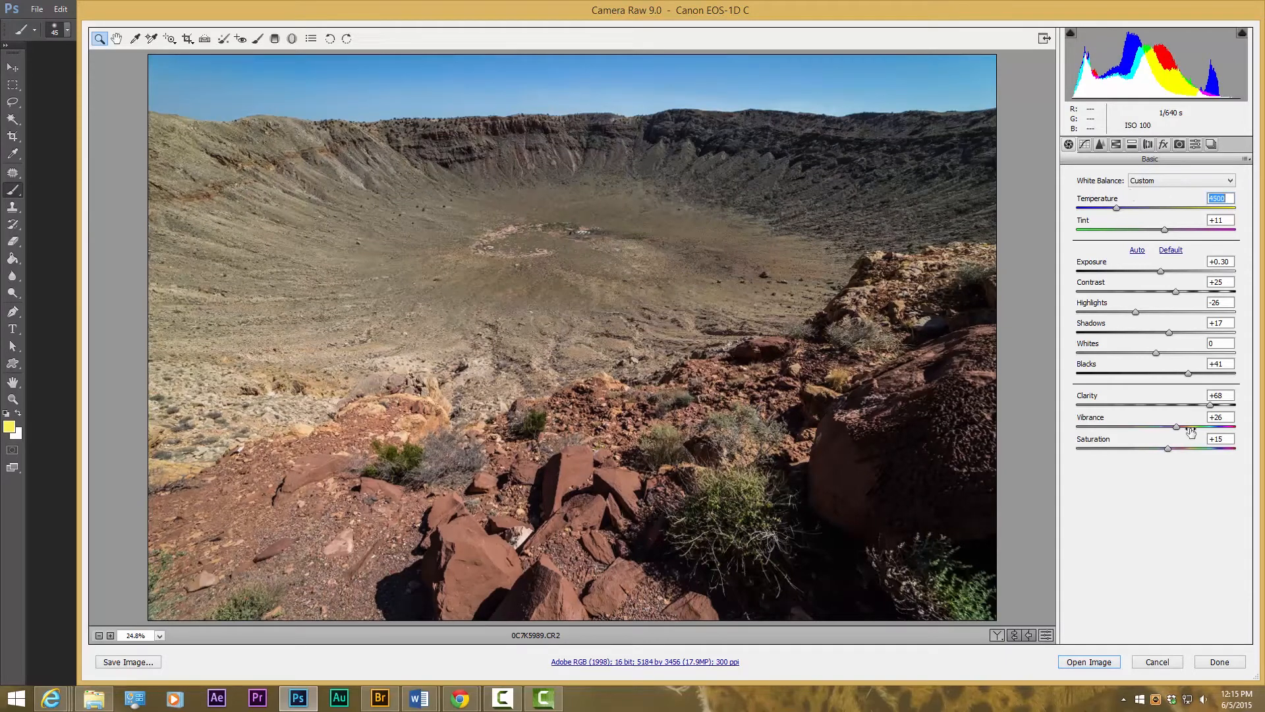
Open the developed photo in Photoshop and add a Levels adjustment layer with the midtone value at 0.76.
{"action": "left_click", "coordinate": [1094, 661]}
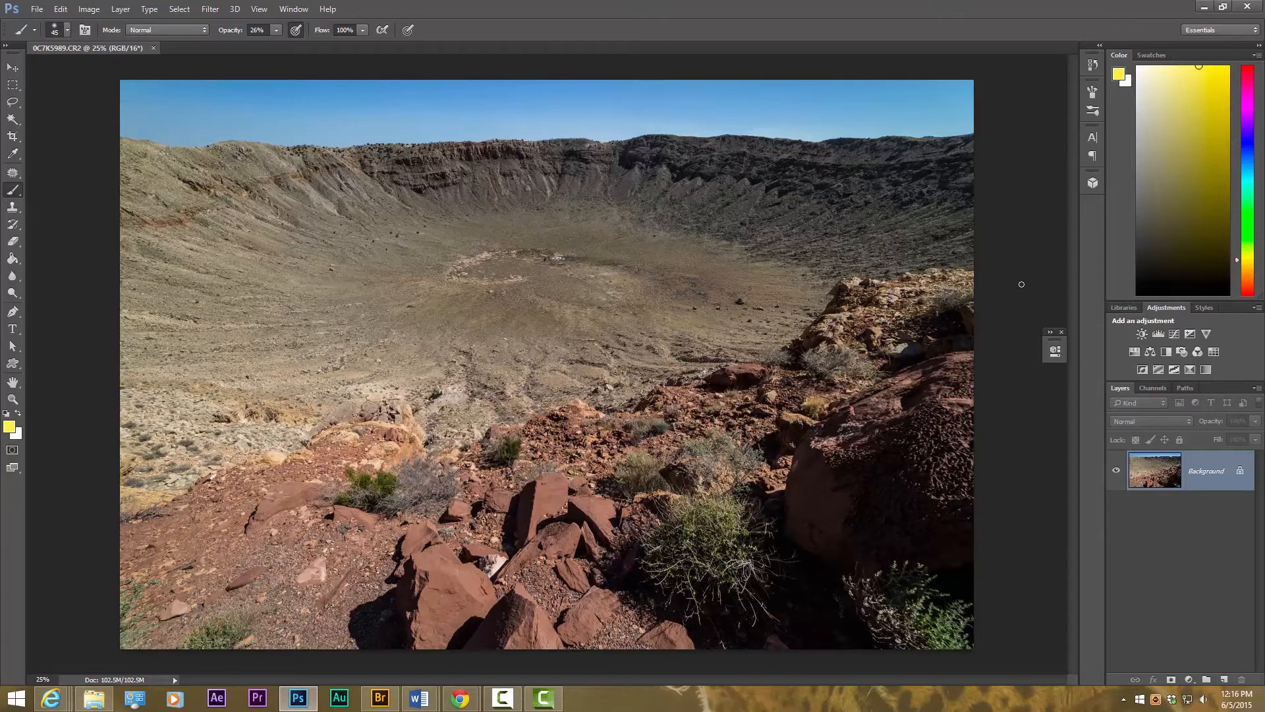
{"action": "left_click", "coordinate": [1161, 336]}
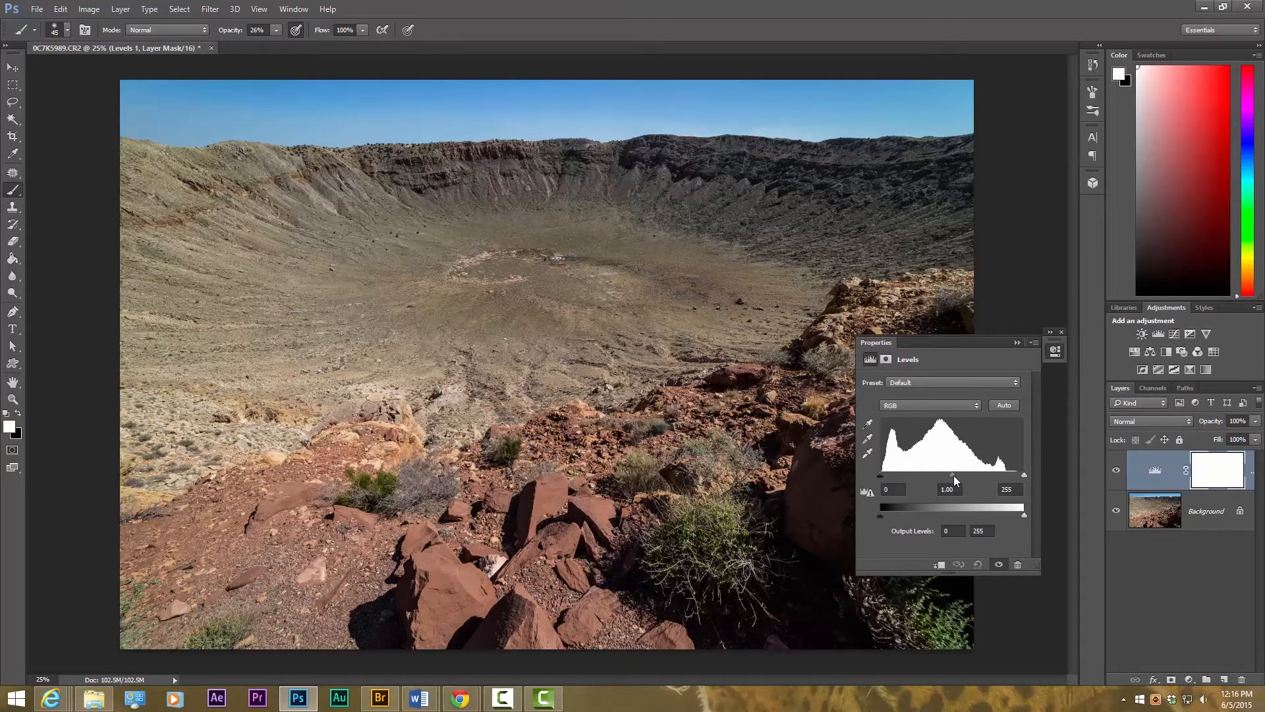
{"action": "left_click_drag", "start_coordinate": [953, 475], "coordinate": [966, 476]}
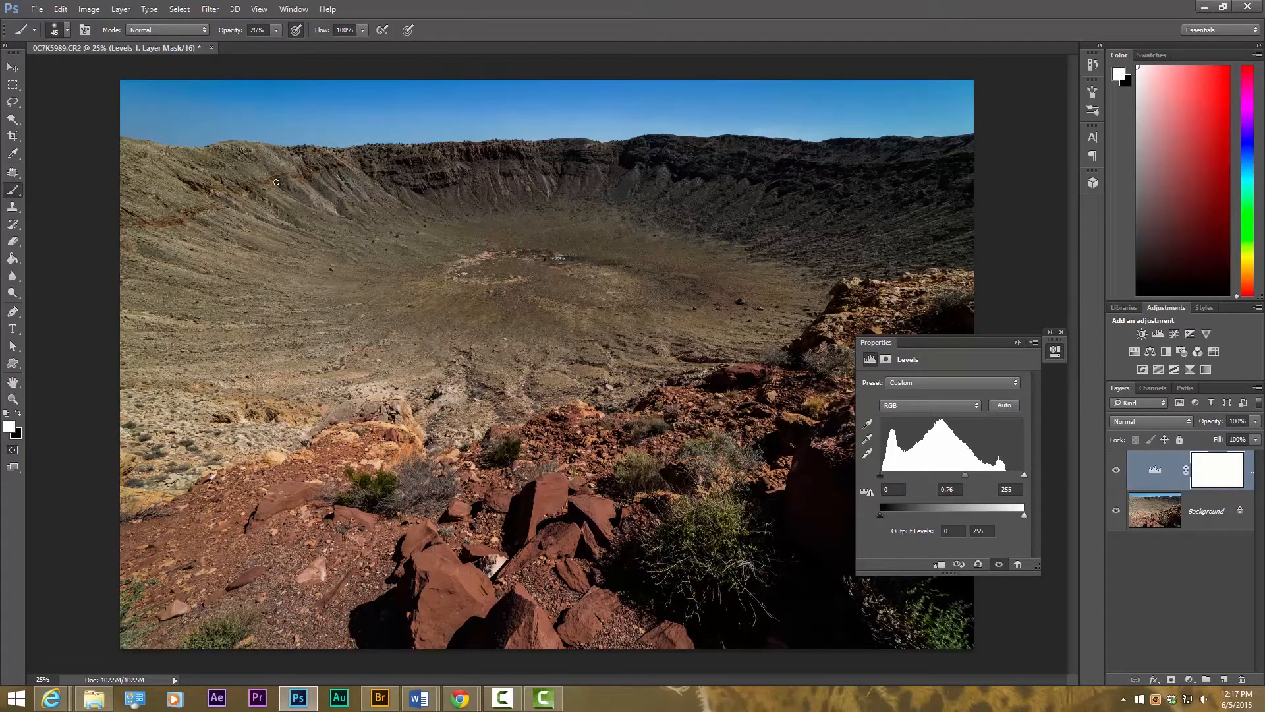
Collapse the Levels properties and invert the adjustment layer's white mask to black.
{"action": "left_click_drag", "start_coordinate": [966, 475], "coordinate": [967, 476]}
{"action": "left_click", "coordinate": [1017, 343]}
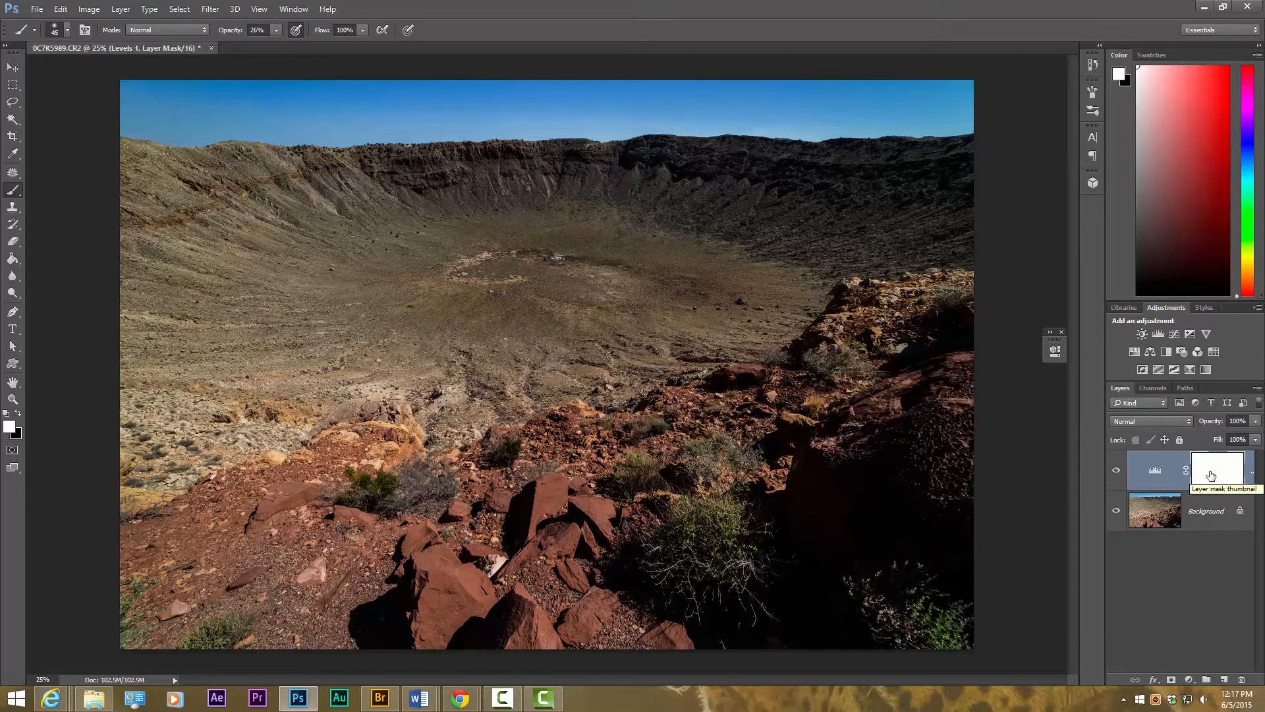
{"action": "left_click_drag", "start_coordinate": [1211, 475], "coordinate": [1213, 476]}
{"action": "key", "text": "ctrl+i"}
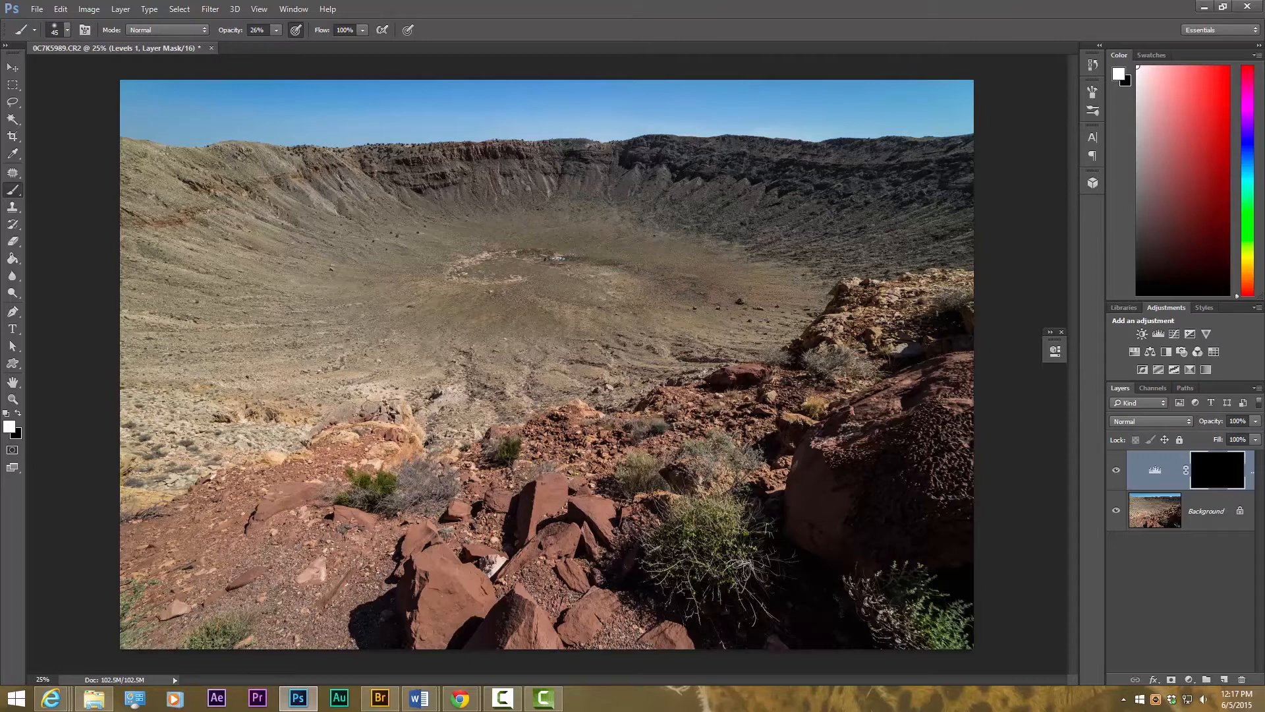
Paint white on the Levels mask with a size 60 brush at 26% opacity over the shadowed gullies of the right crater wall and adjoining floor.
{"action": "key", "text": "bracketright"}
{"action": "key", "text": "bracketright"}
{"action": "key", "text": "bracketright"}
{"action": "key", "text": "bracketright"}
{"action": "key", "text": "bracketright"}
{"action": "key", "text": "bracketleft"}
{"action": "key", "text": "bracketright"}
{"action": "key", "text": "x"}
{"action": "key", "text": "x"}
{"action": "key", "text": "x"}
{"action": "key", "text": "x"}
{"action": "key", "text": "x"}
{"action": "key", "text": "x"}
{"action": "key", "text": "bracketleft"}
{"action": "key", "text": "bracketleft"}
{"action": "key", "text": "bracketleft"}
{"action": "left_click", "coordinate": [276, 31]}
{"action": "left_click", "coordinate": [277, 30]}
{"action": "left_click_drag", "start_coordinate": [747, 188], "coordinate": [715, 218]}
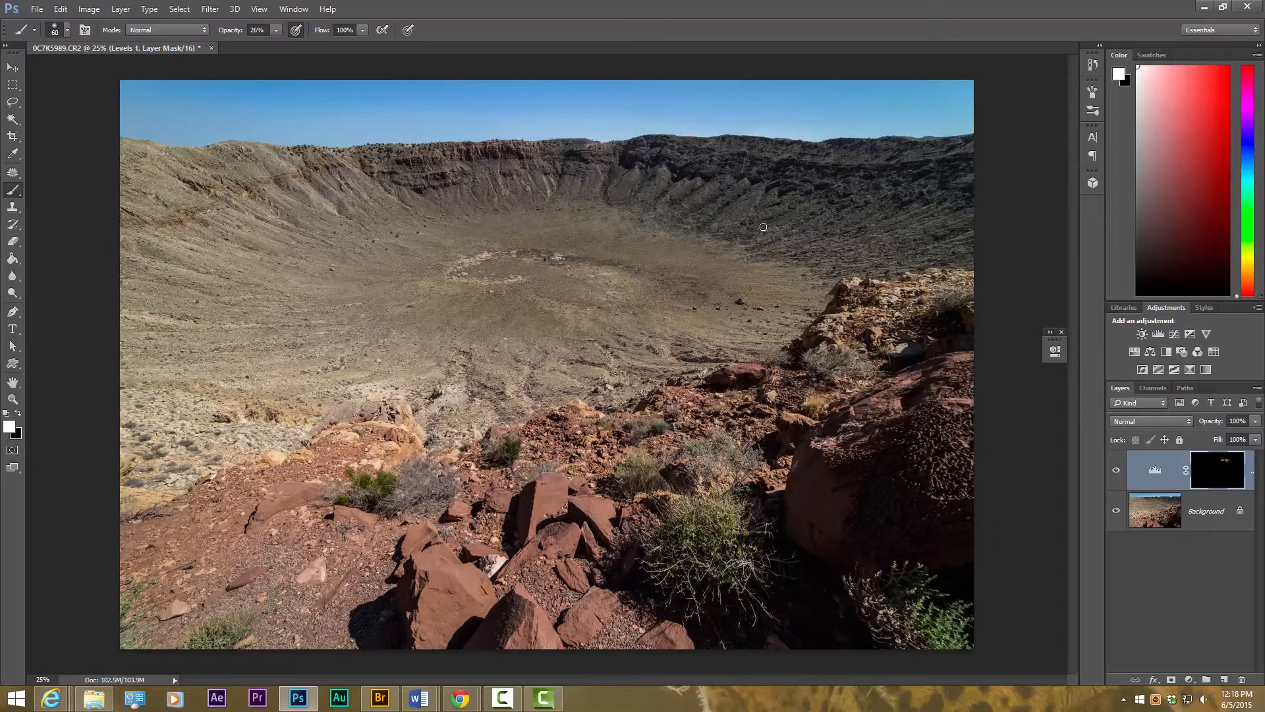
{"action": "mouse_move", "coordinate": [799, 207]}
{"action": "left_mouse_down"}
{"action": "mouse_move", "coordinate": [784, 194]}
{"action": "mouse_move", "coordinate": [767, 212]}
{"action": "mouse_move", "coordinate": [767, 194]}
{"action": "mouse_move", "coordinate": [801, 225]}
{"action": "mouse_move", "coordinate": [819, 219]}
{"action": "mouse_move", "coordinate": [769, 256]}
{"action": "mouse_move", "coordinate": [960, 205]}
{"action": "left_mouse_up"}
{"action": "mouse_move", "coordinate": [829, 234]}
{"action": "left_mouse_down"}
{"action": "mouse_move", "coordinate": [743, 258]}
{"action": "mouse_move", "coordinate": [763, 309]}
{"action": "mouse_move", "coordinate": [696, 289]}
{"action": "mouse_move", "coordinate": [606, 314]}
{"action": "mouse_move", "coordinate": [661, 299]}
{"action": "mouse_move", "coordinate": [549, 299]}
{"action": "mouse_move", "coordinate": [648, 303]}
{"action": "mouse_move", "coordinate": [668, 288]}
{"action": "mouse_move", "coordinate": [648, 278]}
{"action": "mouse_move", "coordinate": [669, 291]}
{"action": "mouse_move", "coordinate": [703, 276]}
{"action": "left_mouse_up"}
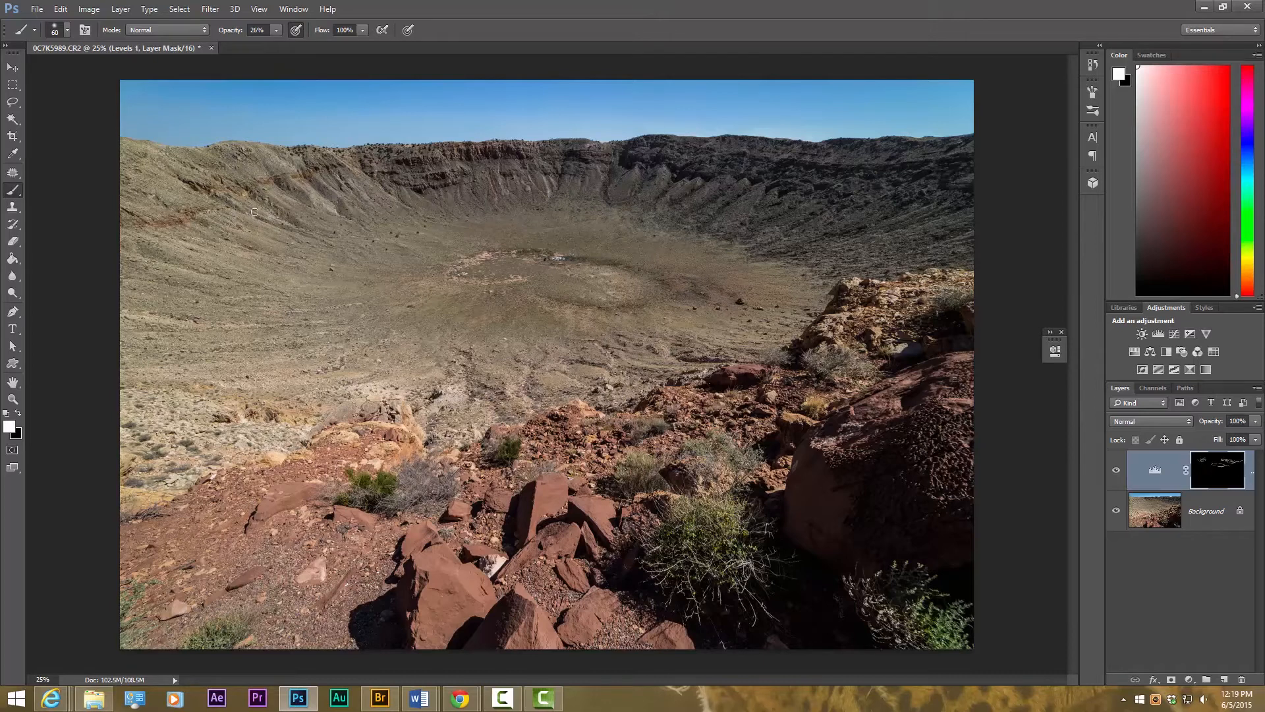
Paint the shadowed ridges of the left crater wall and slope into the Levels mask, comparing the image with and without the layer.
{"action": "mouse_move", "coordinate": [240, 234]}
{"action": "left_mouse_down"}
{"action": "mouse_move", "coordinate": [201, 216]}
{"action": "mouse_move", "coordinate": [260, 246]}
{"action": "mouse_move", "coordinate": [176, 210]}
{"action": "mouse_move", "coordinate": [199, 226]}
{"action": "mouse_move", "coordinate": [228, 191]}
{"action": "mouse_move", "coordinate": [222, 204]}
{"action": "mouse_move", "coordinate": [148, 224]}
{"action": "left_mouse_up"}
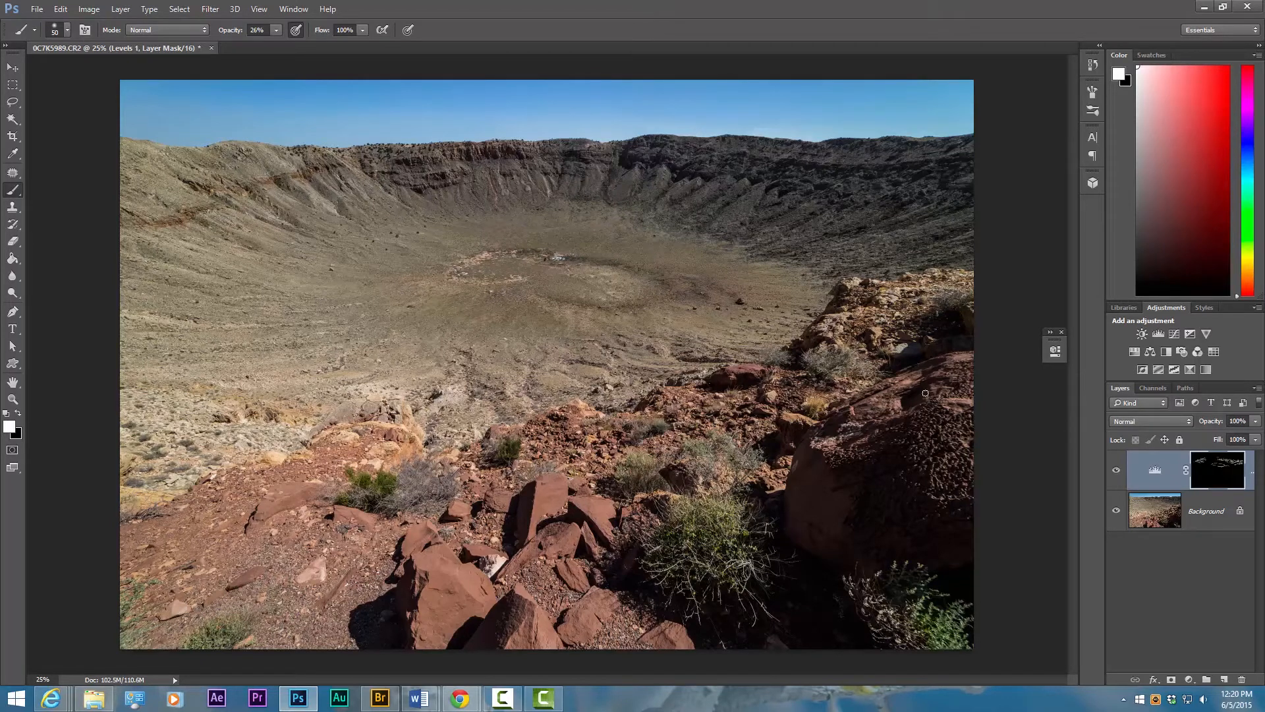
{"action": "left_click", "coordinate": [1116, 472]}
{"action": "left_click", "coordinate": [1116, 472]}
{"action": "mouse_move", "coordinate": [276, 284]}
{"action": "left_mouse_down"}
{"action": "mouse_move", "coordinate": [156, 289]}
{"action": "mouse_move", "coordinate": [141, 277]}
{"action": "mouse_move", "coordinate": [222, 294]}
{"action": "left_mouse_up"}
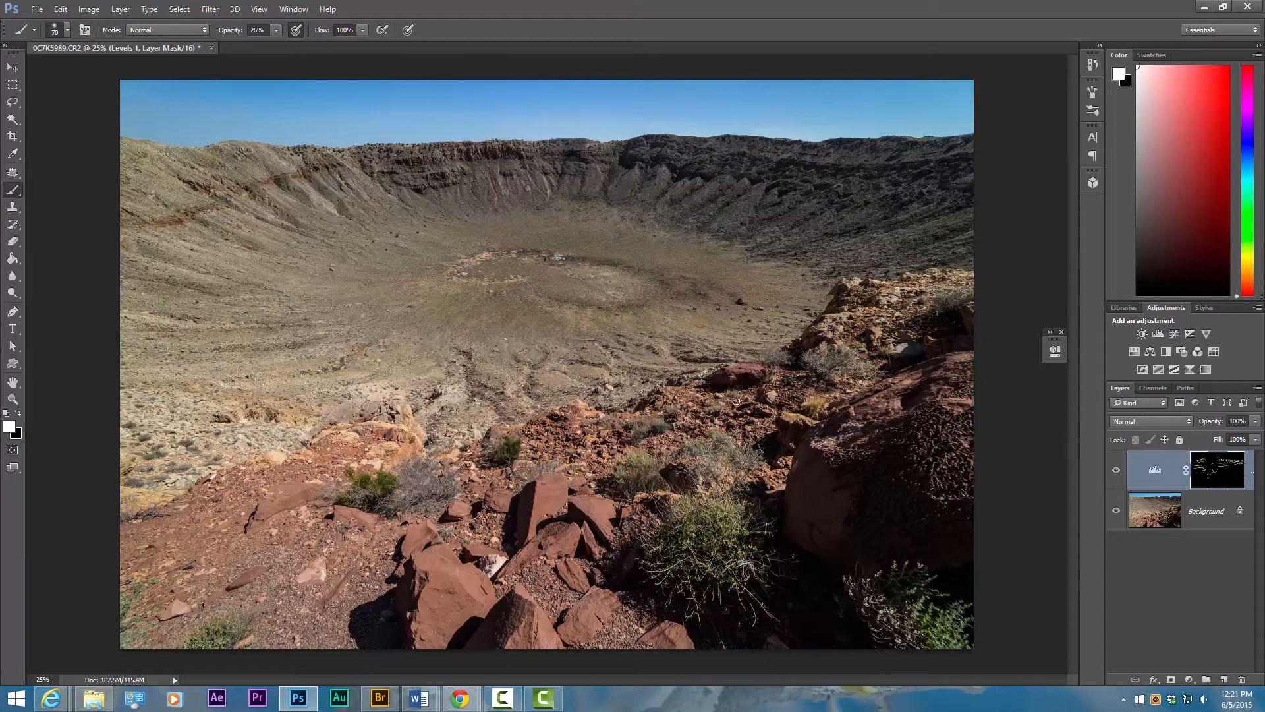
Paint the shadows of the red foreground slope and the near crater floor into the Levels mask with a size 70 brush.
{"action": "key", "text": "bracketright"}
{"action": "key", "text": "bracketright"}
{"action": "mouse_move", "coordinate": [368, 542]}
{"action": "left_mouse_down"}
{"action": "mouse_move", "coordinate": [346, 578]}
{"action": "mouse_move", "coordinate": [268, 573]}
{"action": "left_mouse_up"}
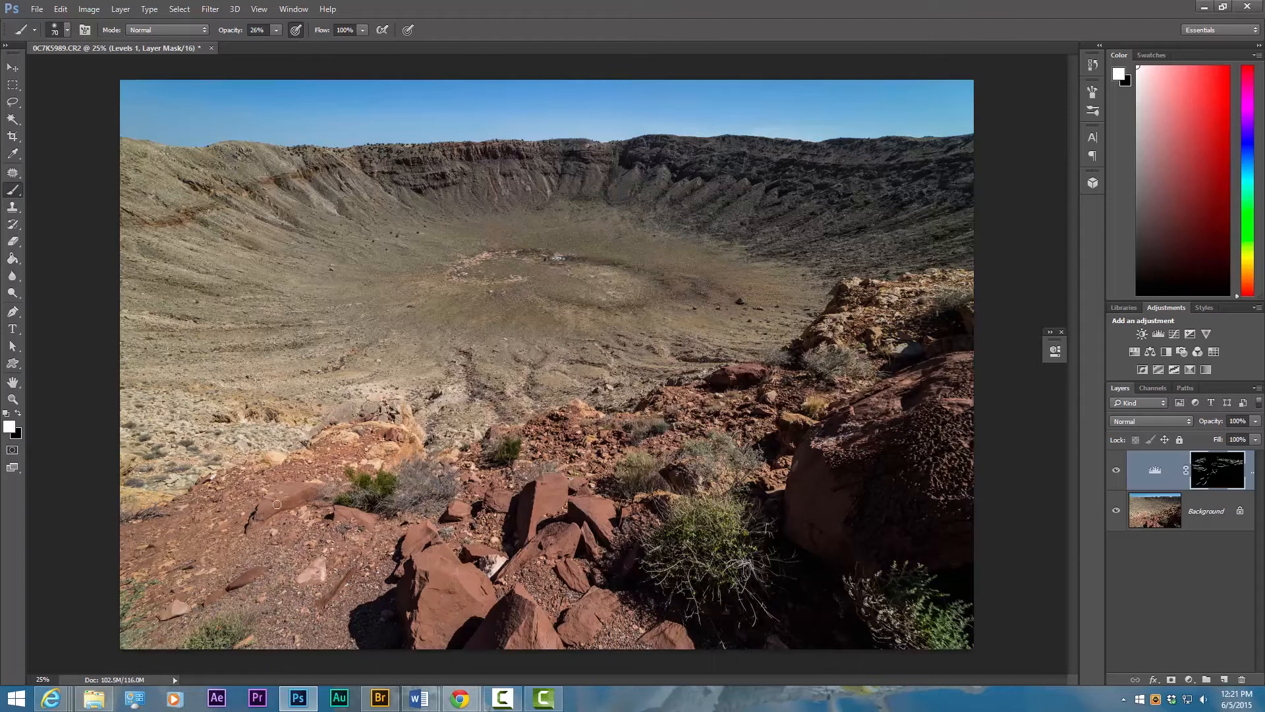
{"action": "mouse_move", "coordinate": [277, 504]}
{"action": "left_mouse_down"}
{"action": "mouse_move", "coordinate": [348, 487]}
{"action": "mouse_move", "coordinate": [262, 508]}
{"action": "mouse_move", "coordinate": [298, 502]}
{"action": "left_mouse_up"}
{"action": "mouse_move", "coordinate": [676, 362]}
{"action": "left_mouse_down"}
{"action": "mouse_move", "coordinate": [636, 370]}
{"action": "mouse_move", "coordinate": [658, 375]}
{"action": "mouse_move", "coordinate": [600, 350]}
{"action": "mouse_move", "coordinate": [630, 370]}
{"action": "left_mouse_up"}
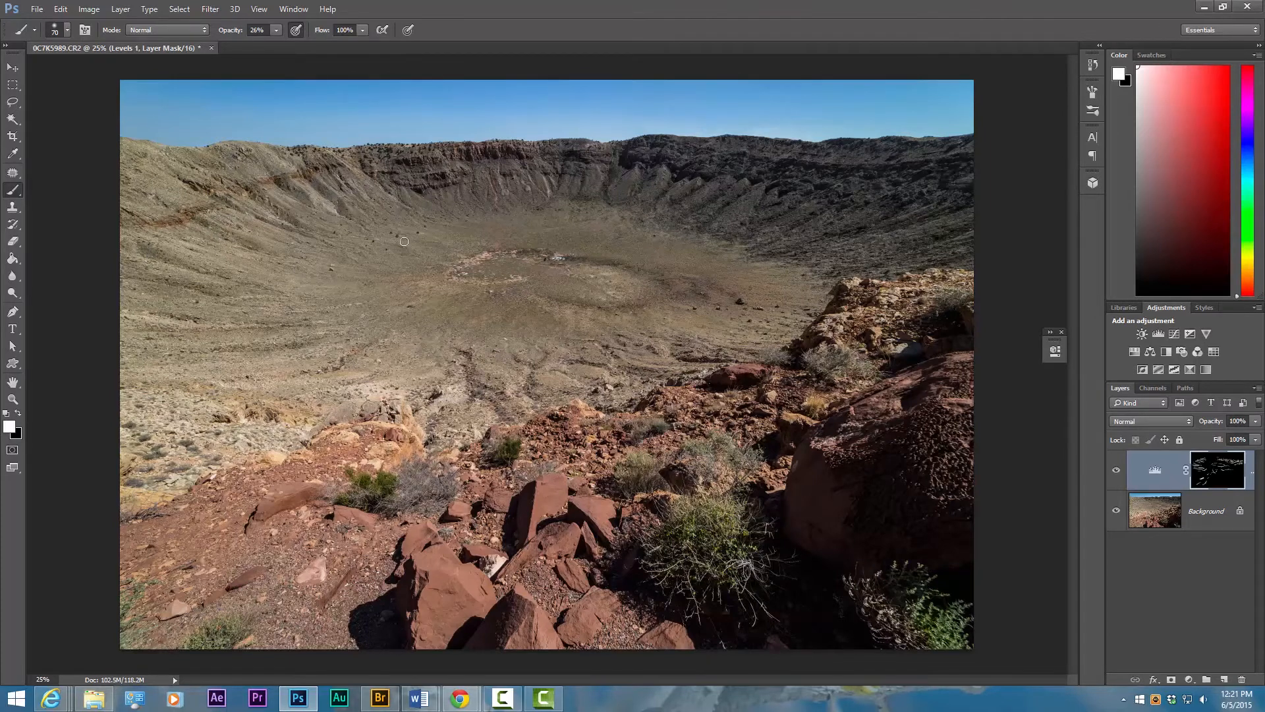
{"action": "key", "text": "bracketleft"}
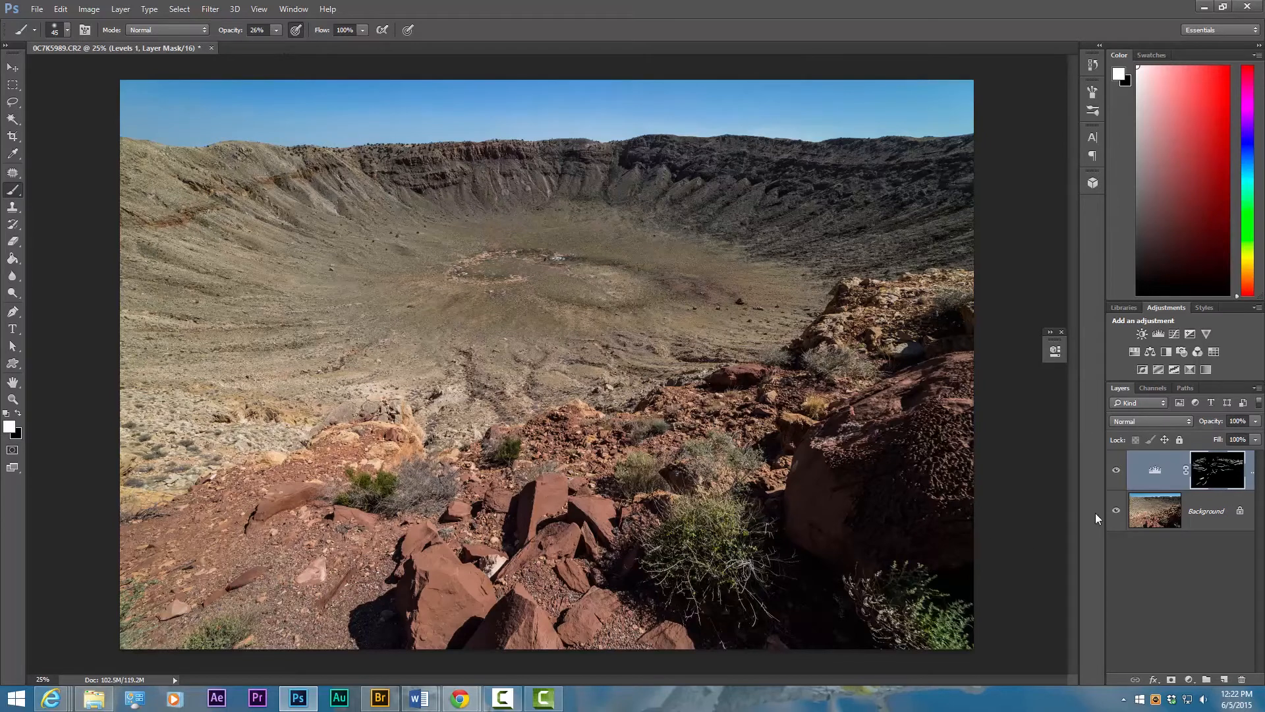
Duplicate the masked Levels layer and lower the copy's opacity to 34%.
{"action": "key", "text": "ctrl+j"}
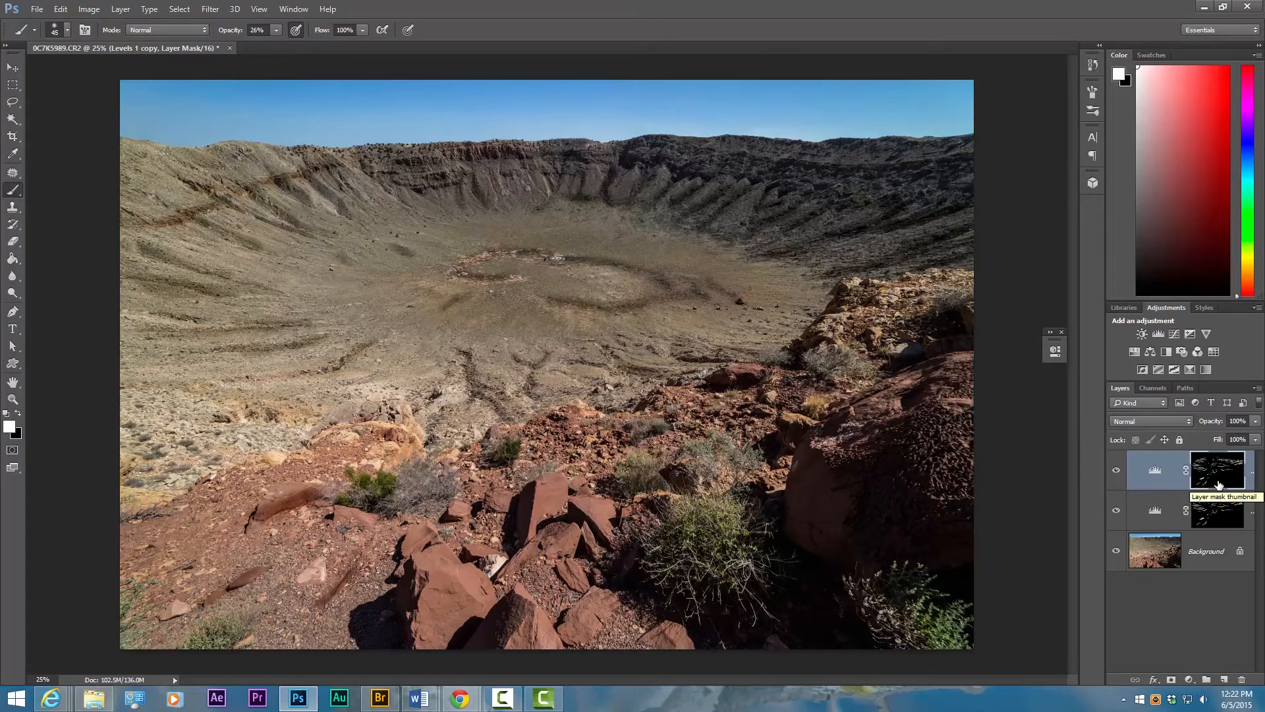
{"action": "left_click", "coordinate": [1115, 470]}
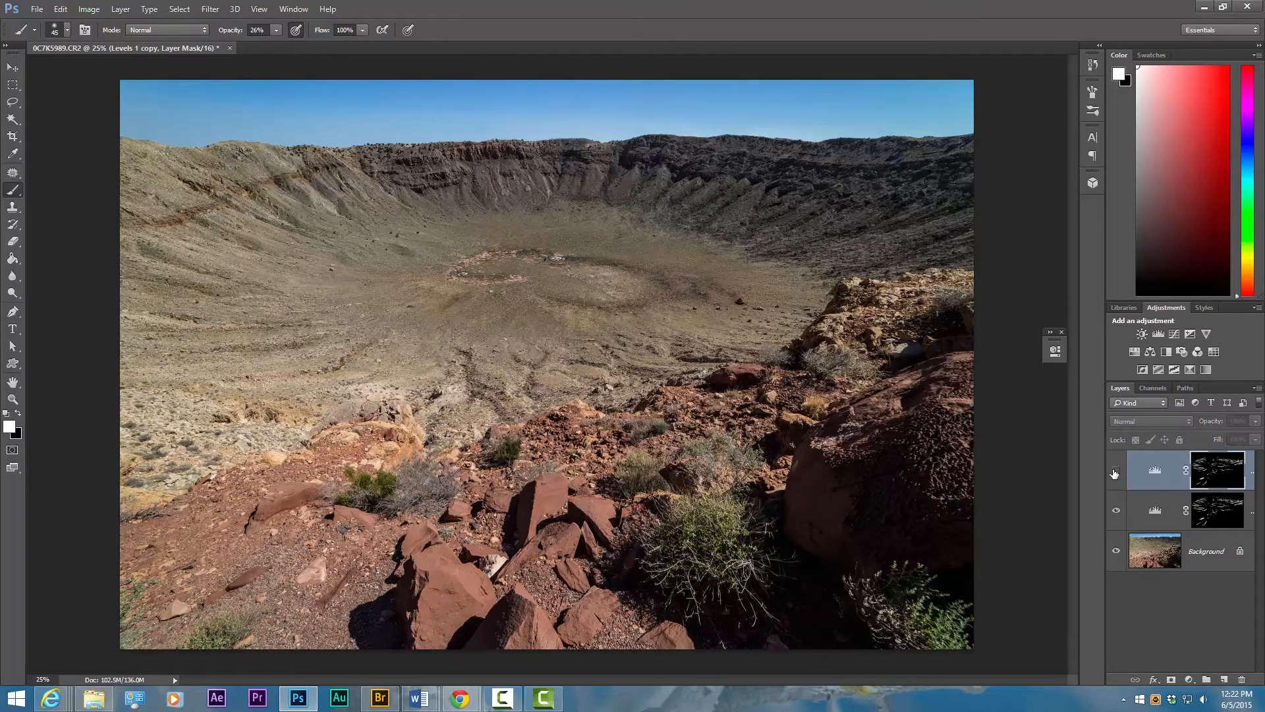
{"action": "left_click", "coordinate": [1115, 471]}
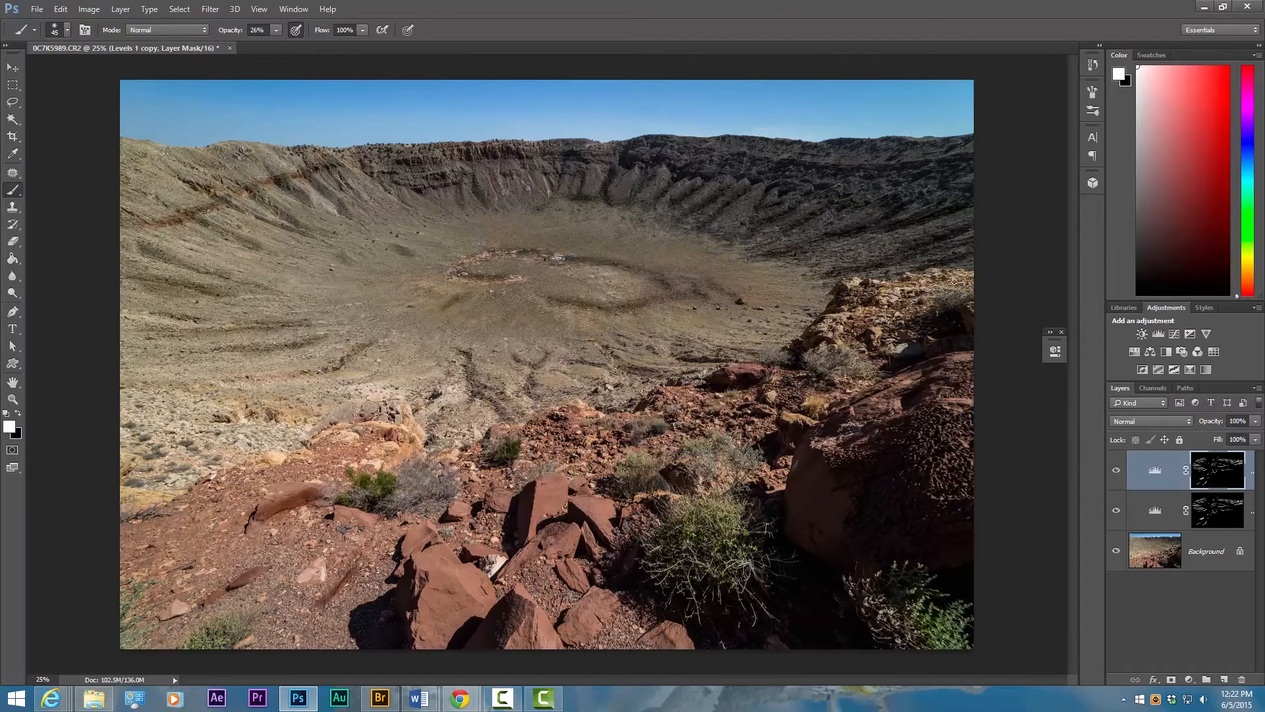
{"action": "left_click", "coordinate": [1255, 421]}
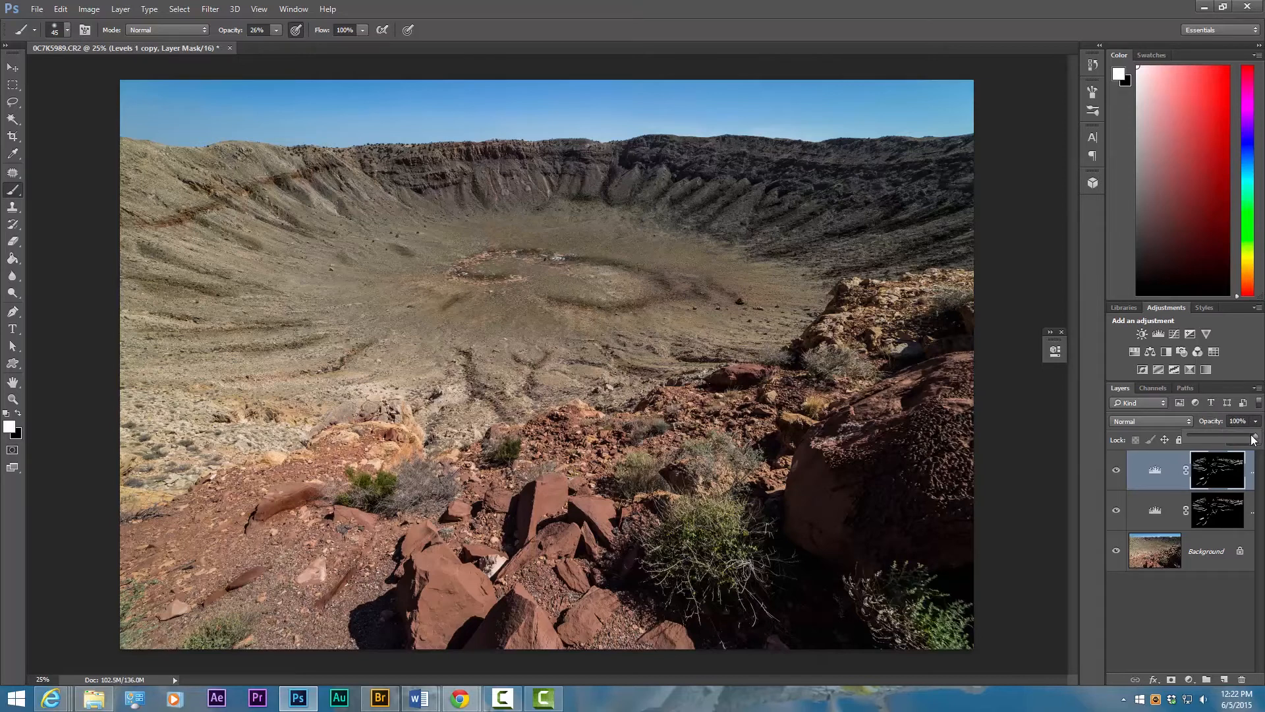
{"action": "left_click_drag", "start_coordinate": [1254, 436], "coordinate": [1216, 436]}
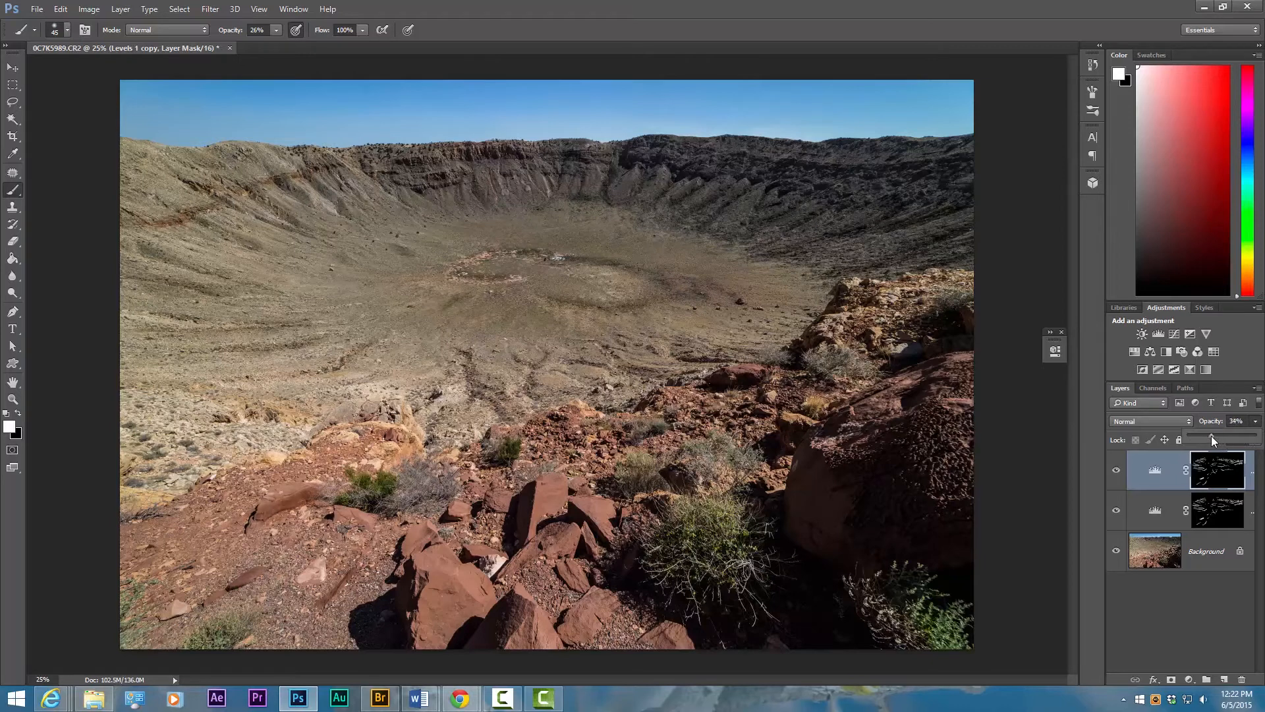
Compare the photo with and without the two Levels layers by toggling their visibility, leaving both shown.
{"action": "left_click", "coordinate": [1115, 471]}
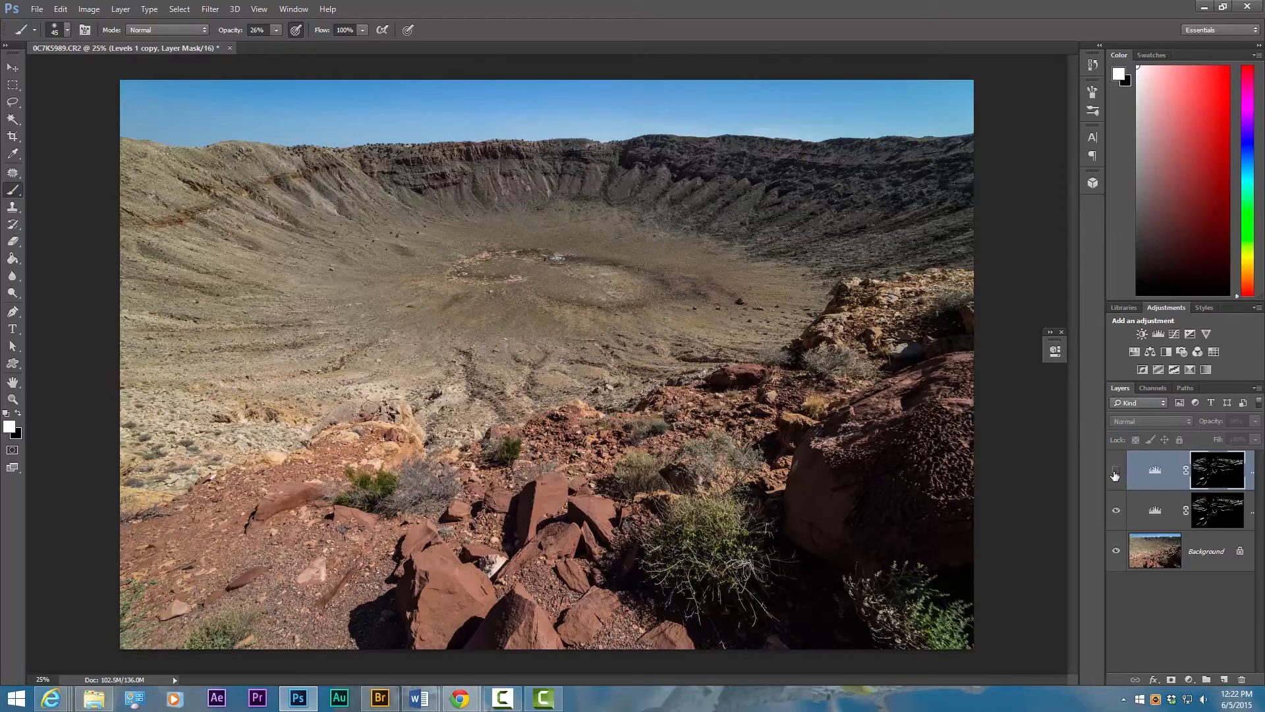
{"action": "left_click", "coordinate": [1115, 471]}
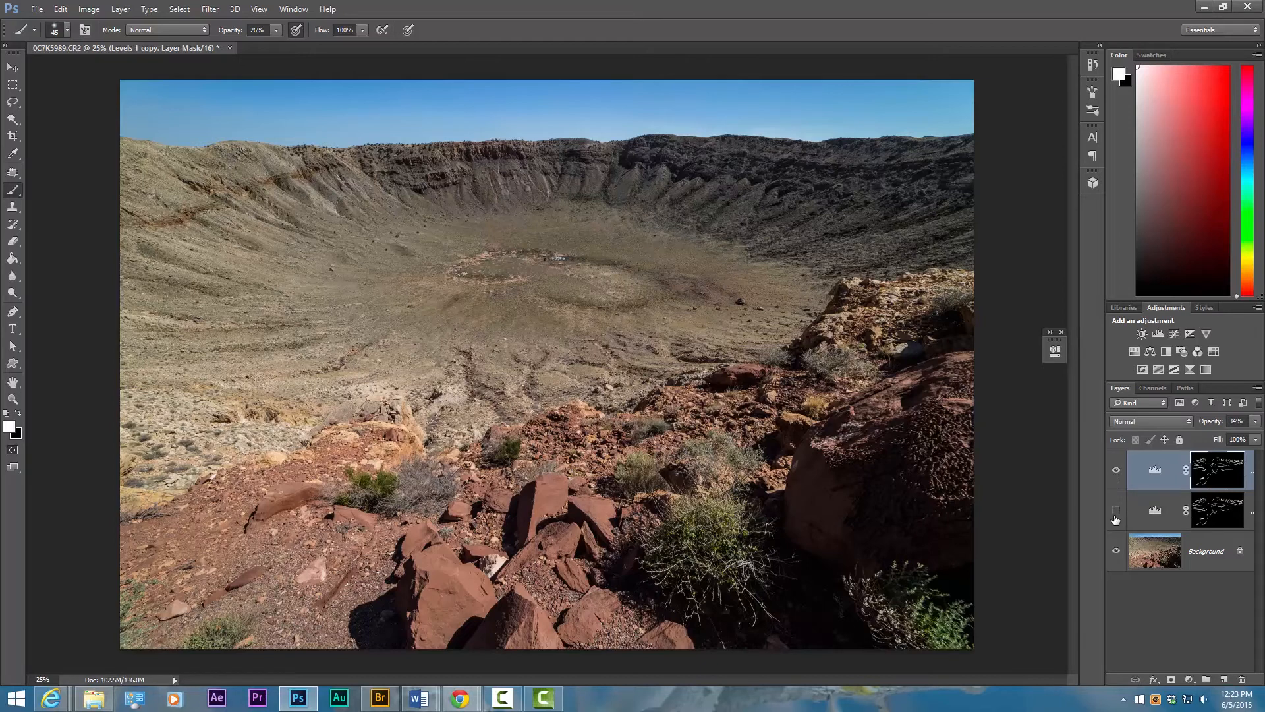
{"action": "left_click", "coordinate": [1116, 510]}
{"action": "left_click", "coordinate": [1116, 471]}
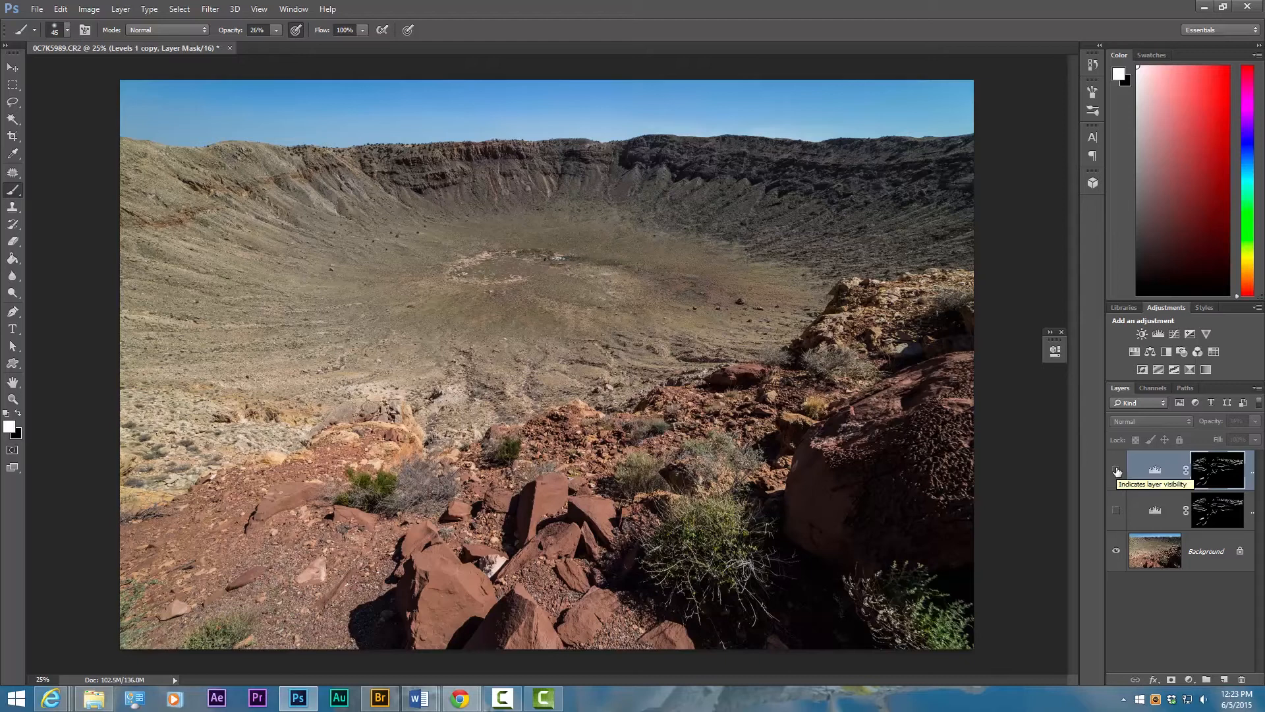
{"action": "left_click", "coordinate": [1117, 471]}
{"action": "left_click", "coordinate": [1116, 510]}
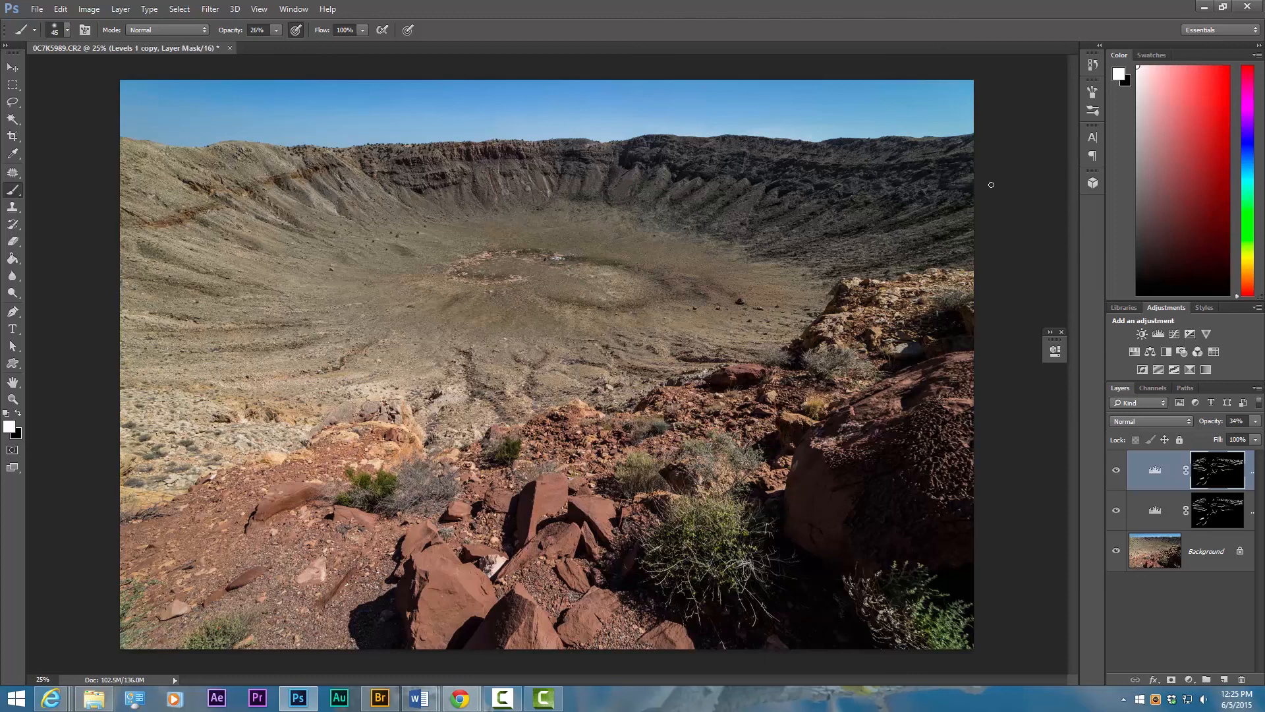
{"action": "left_click", "coordinate": [1204, 11]}
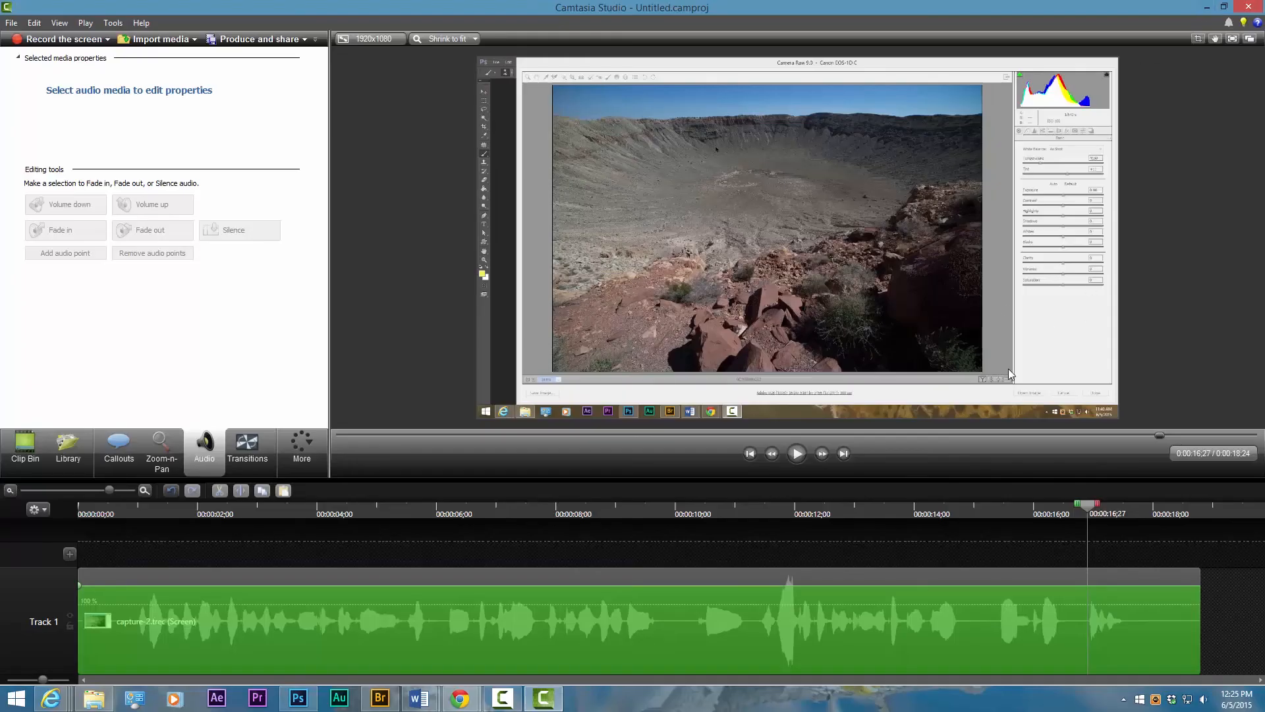